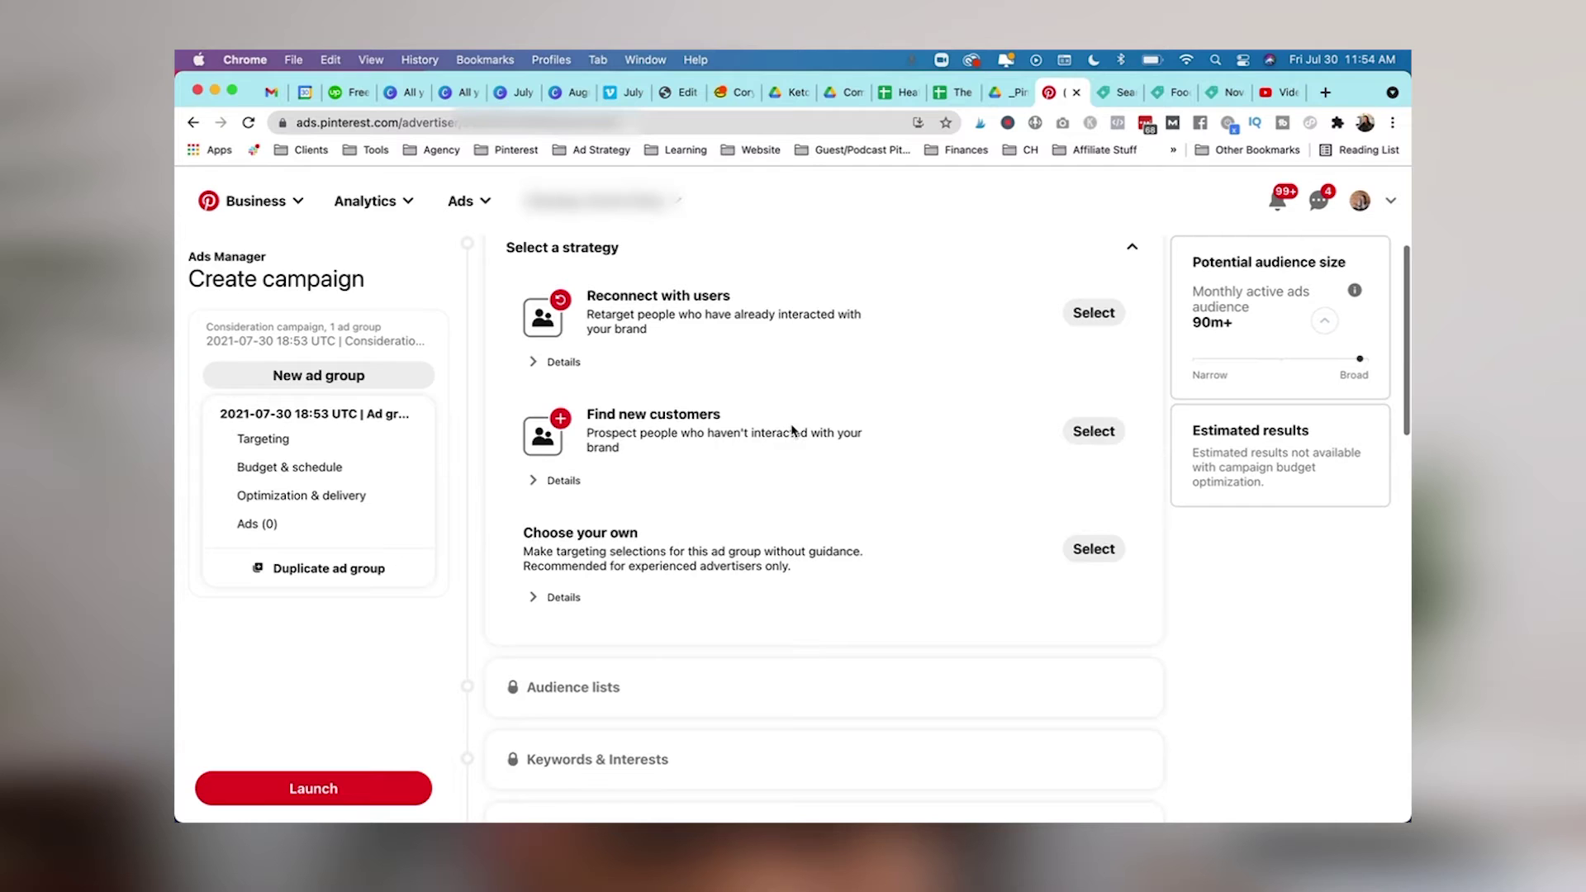
Set the ad group's targeting strategy to Choose your own
scroll(792, 428, down, 3)
scroll(791, 425, up, 2)
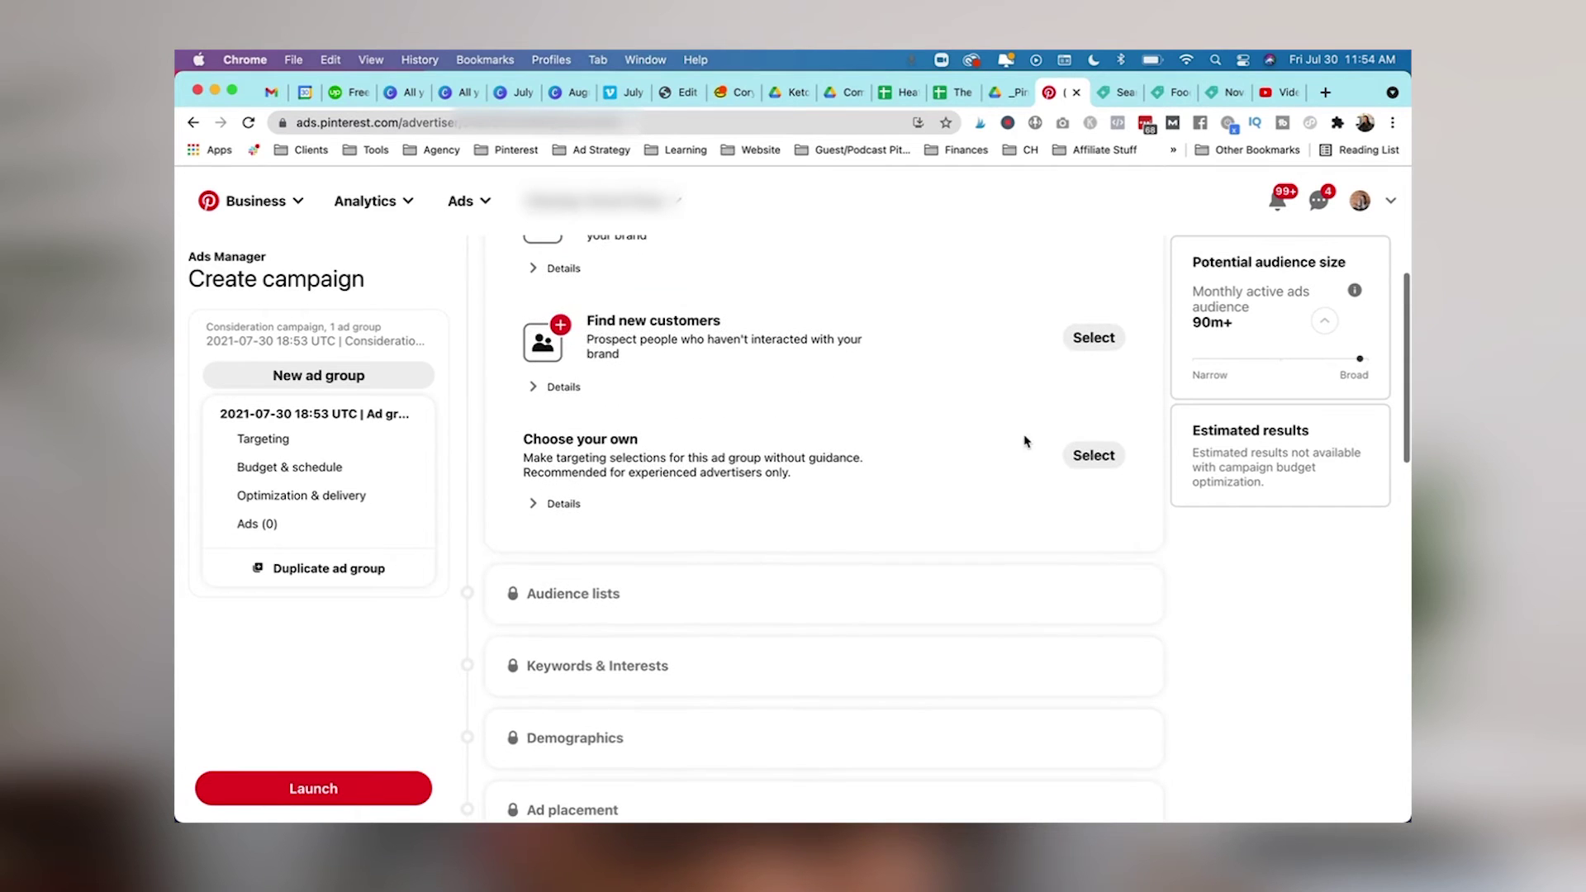
click(1087, 456)
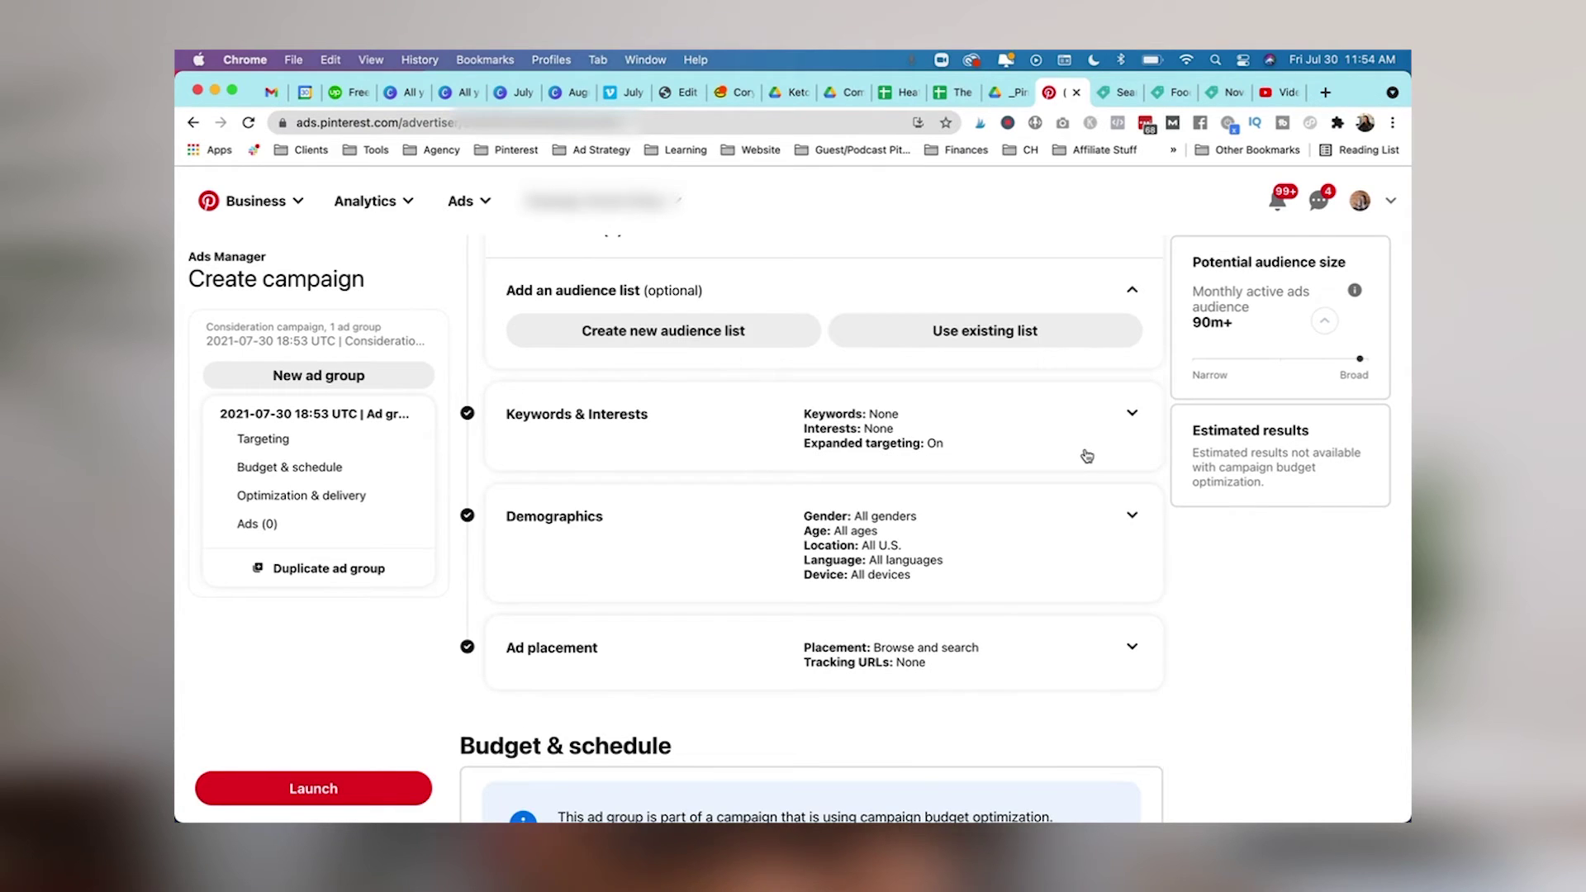
scroll(1082, 450, up, 5)
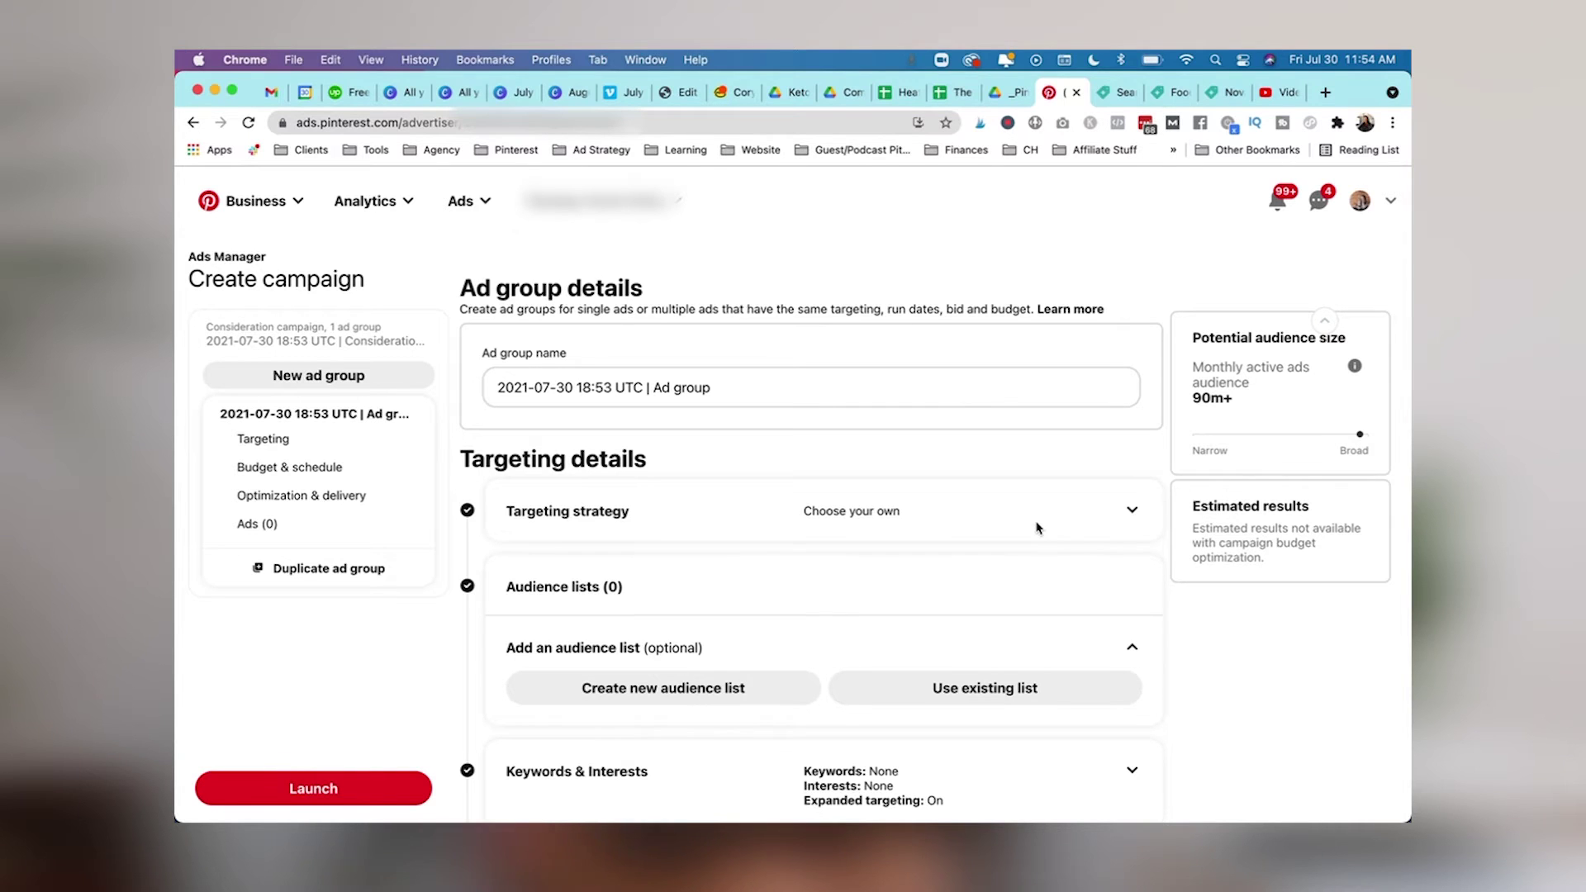
scroll(950, 525, down, 2)
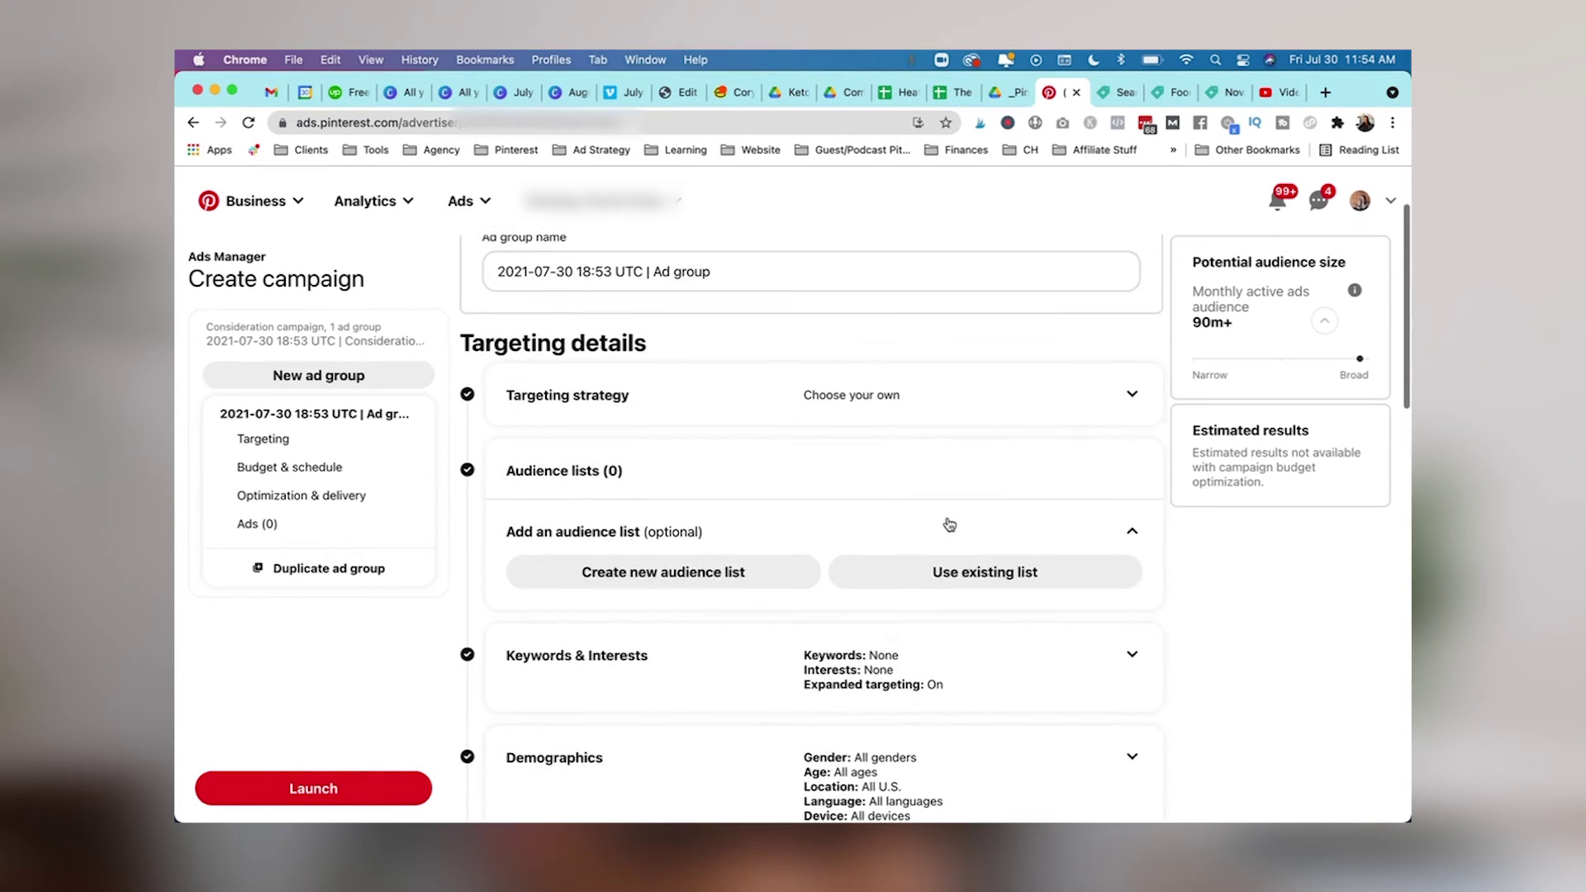
Switch the ad group's targeting strategy to Reconnect with users and reset the previous targeting selections
click(1132, 397)
click(1094, 461)
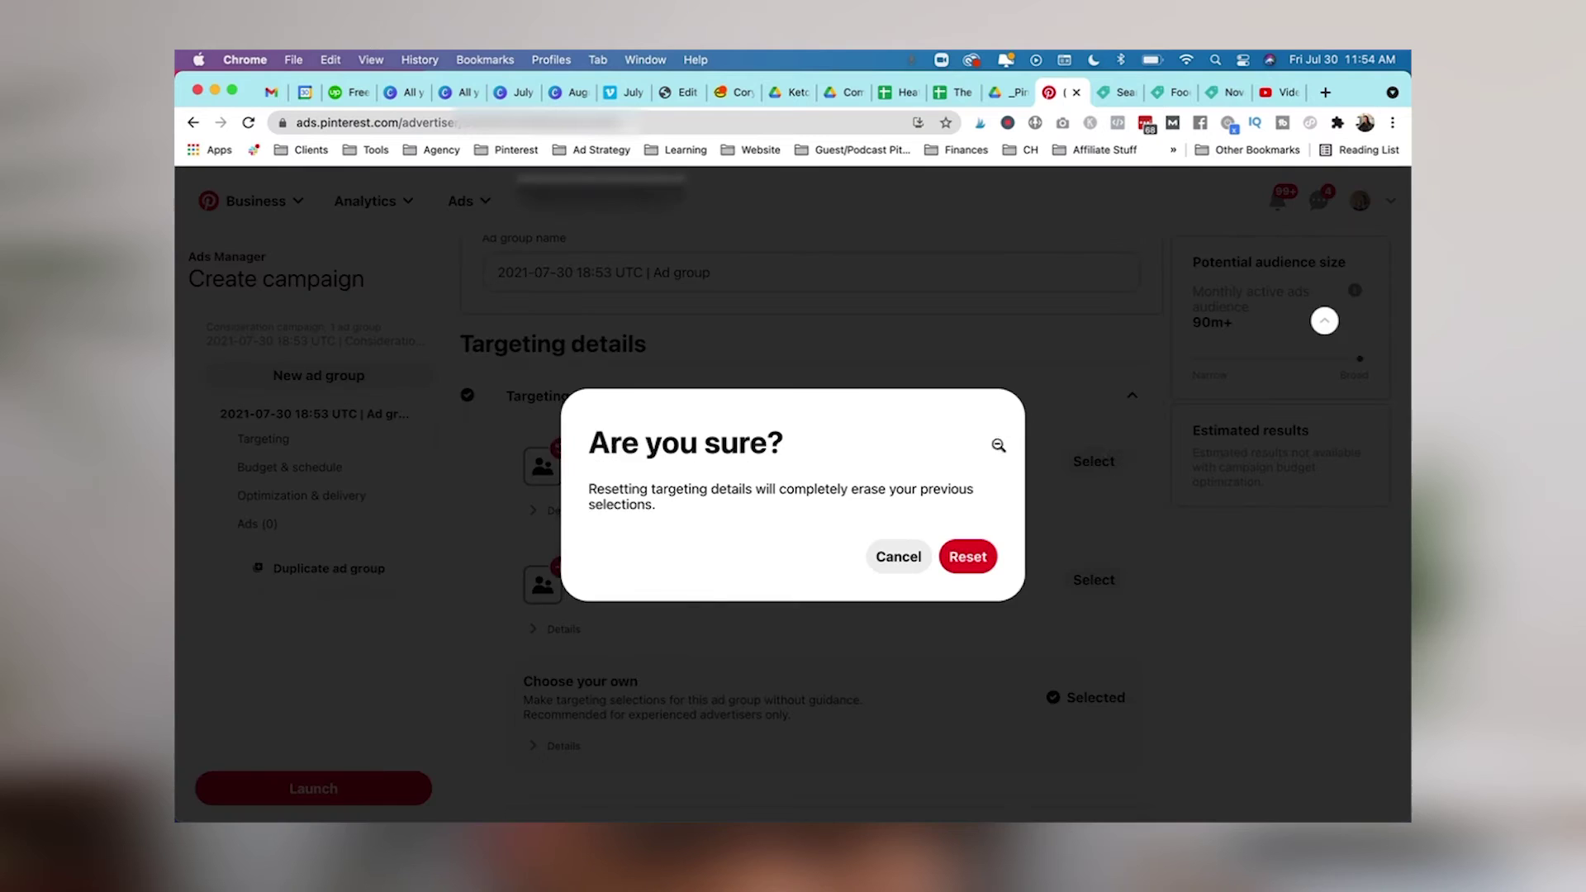
click(975, 562)
scroll(980, 494, down, 3)
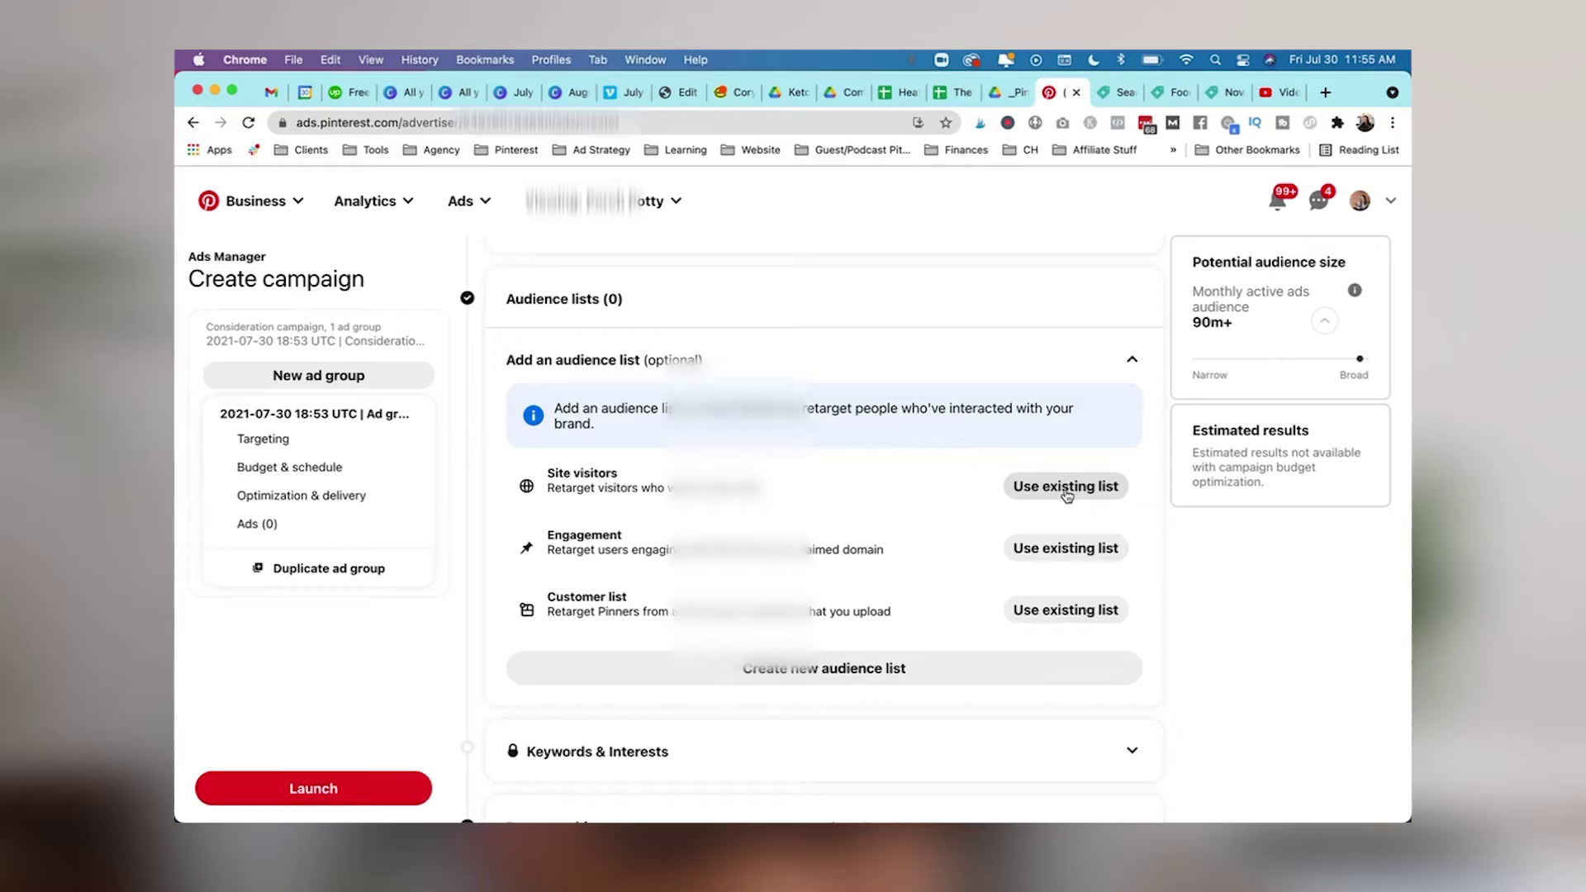
Add the existing Site Visitors L30 audience to the ad group as an included list
click(1071, 487)
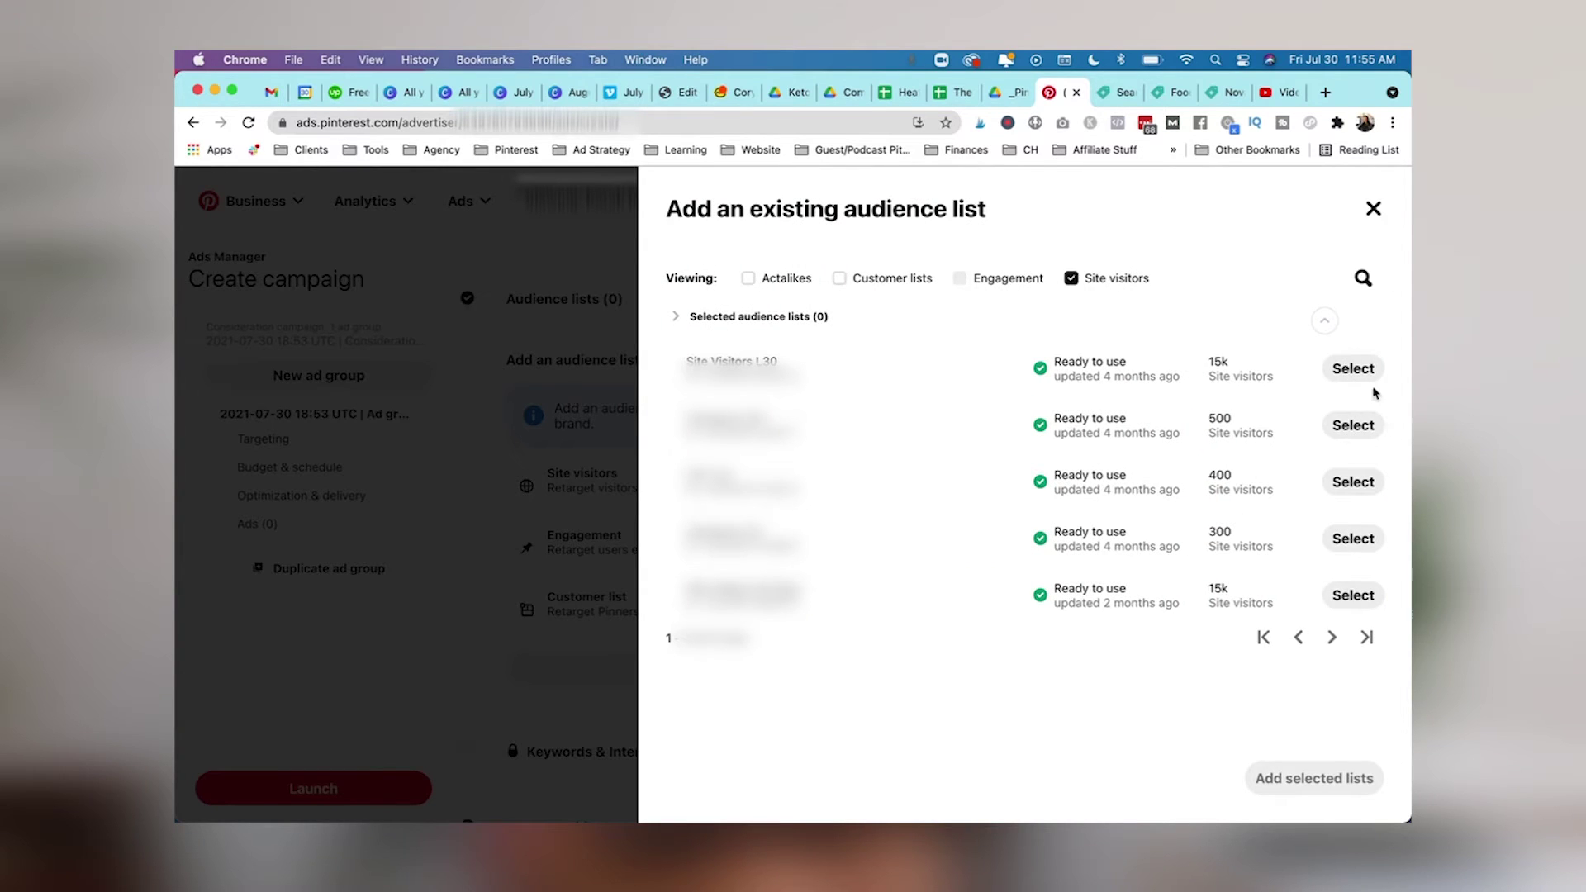
click(1355, 370)
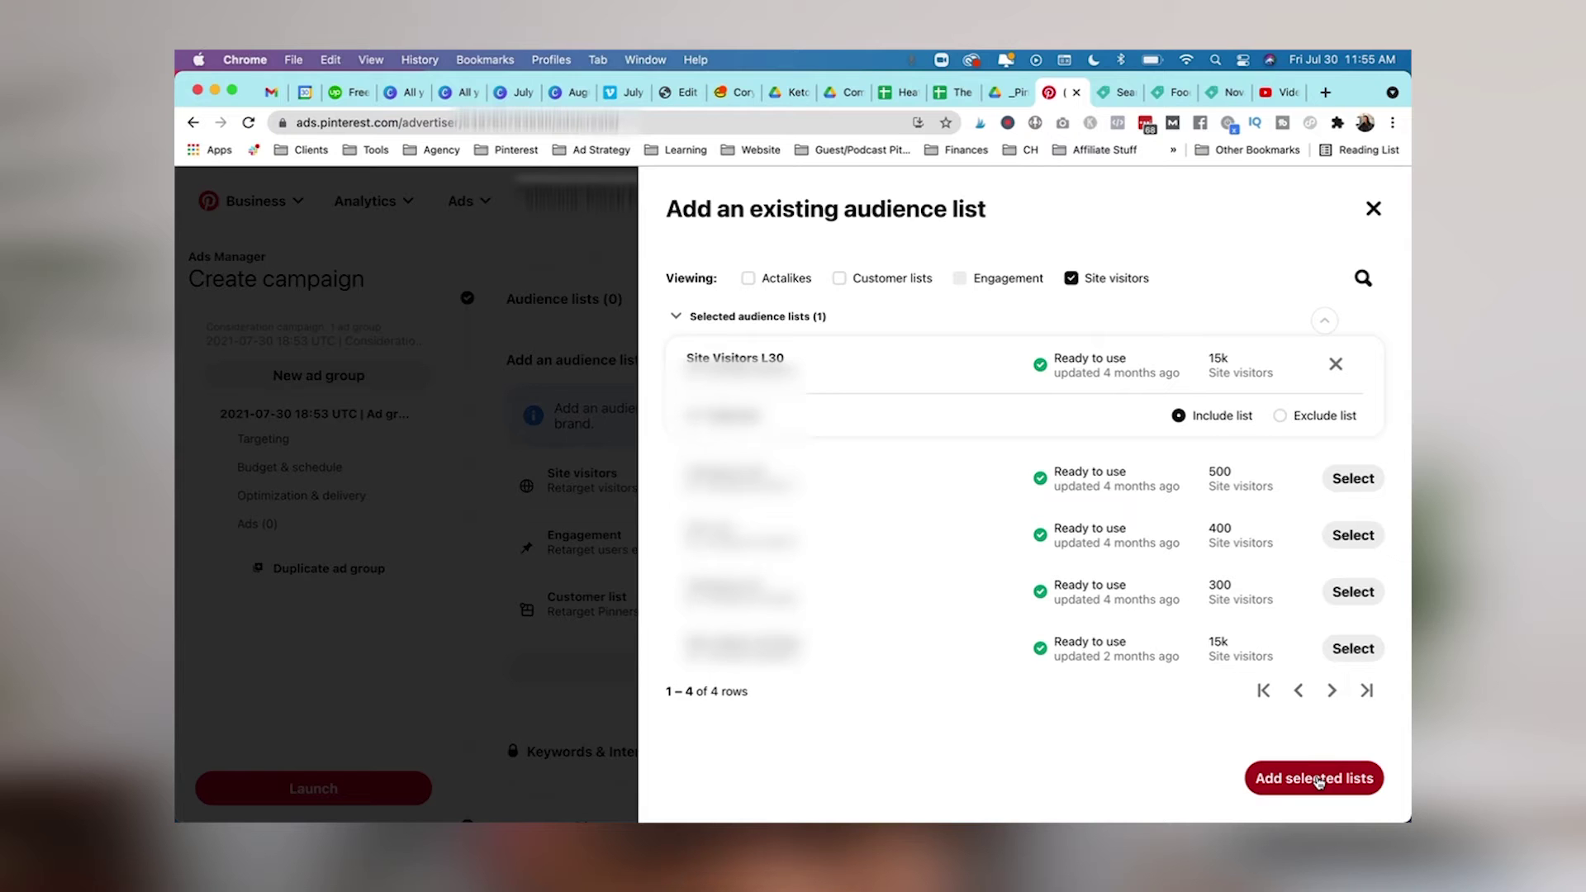
click(1314, 778)
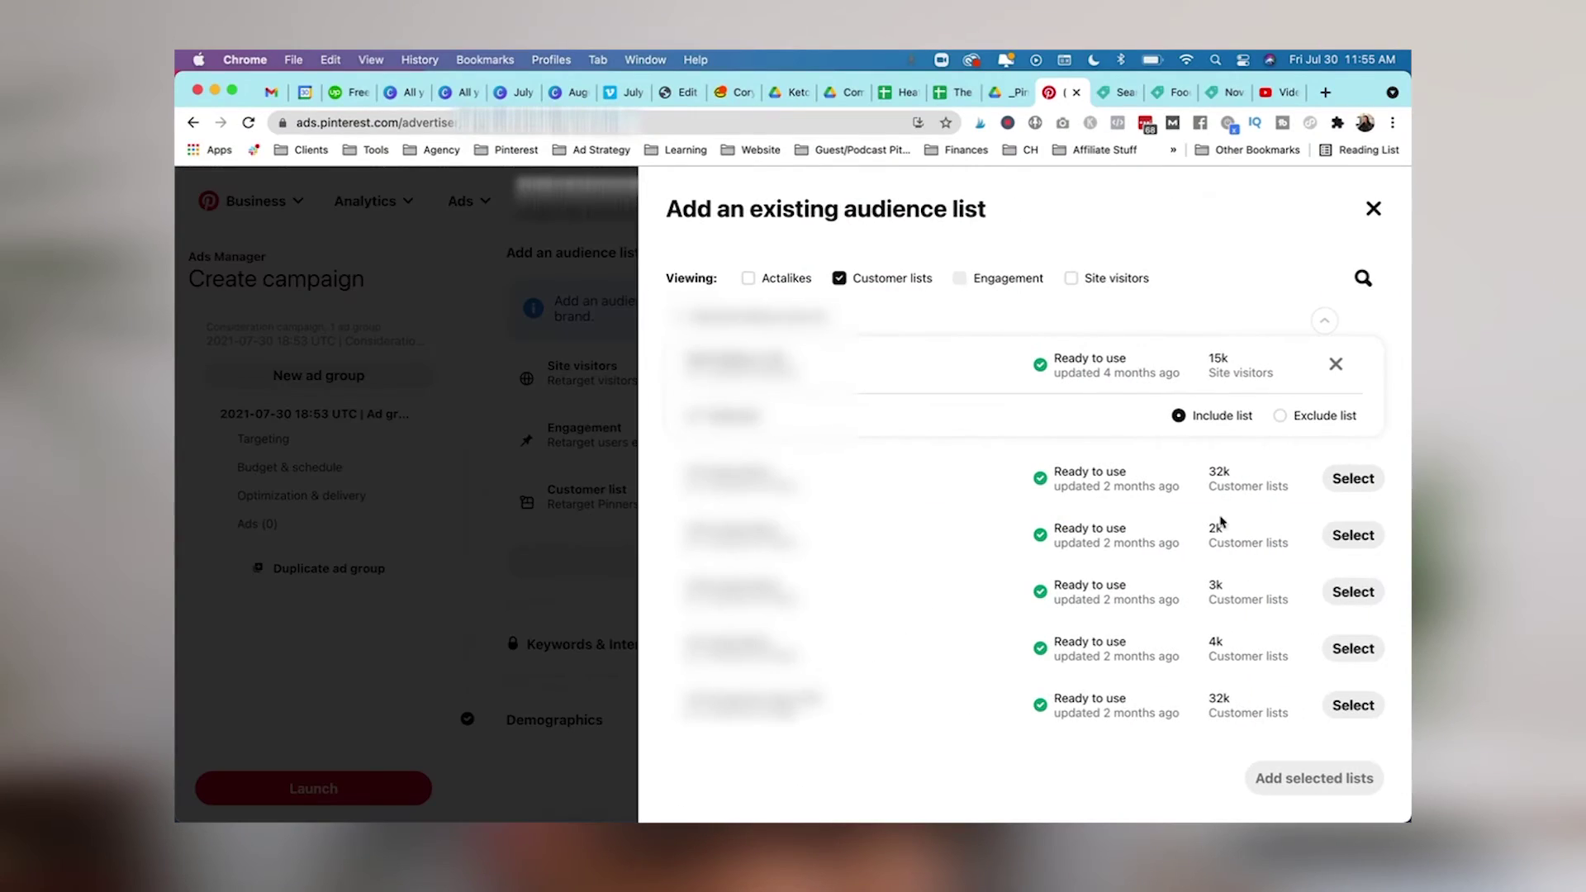
Look through the existing customer lists and leave the audience selection without adding any
scroll(1221, 522, down, 1)
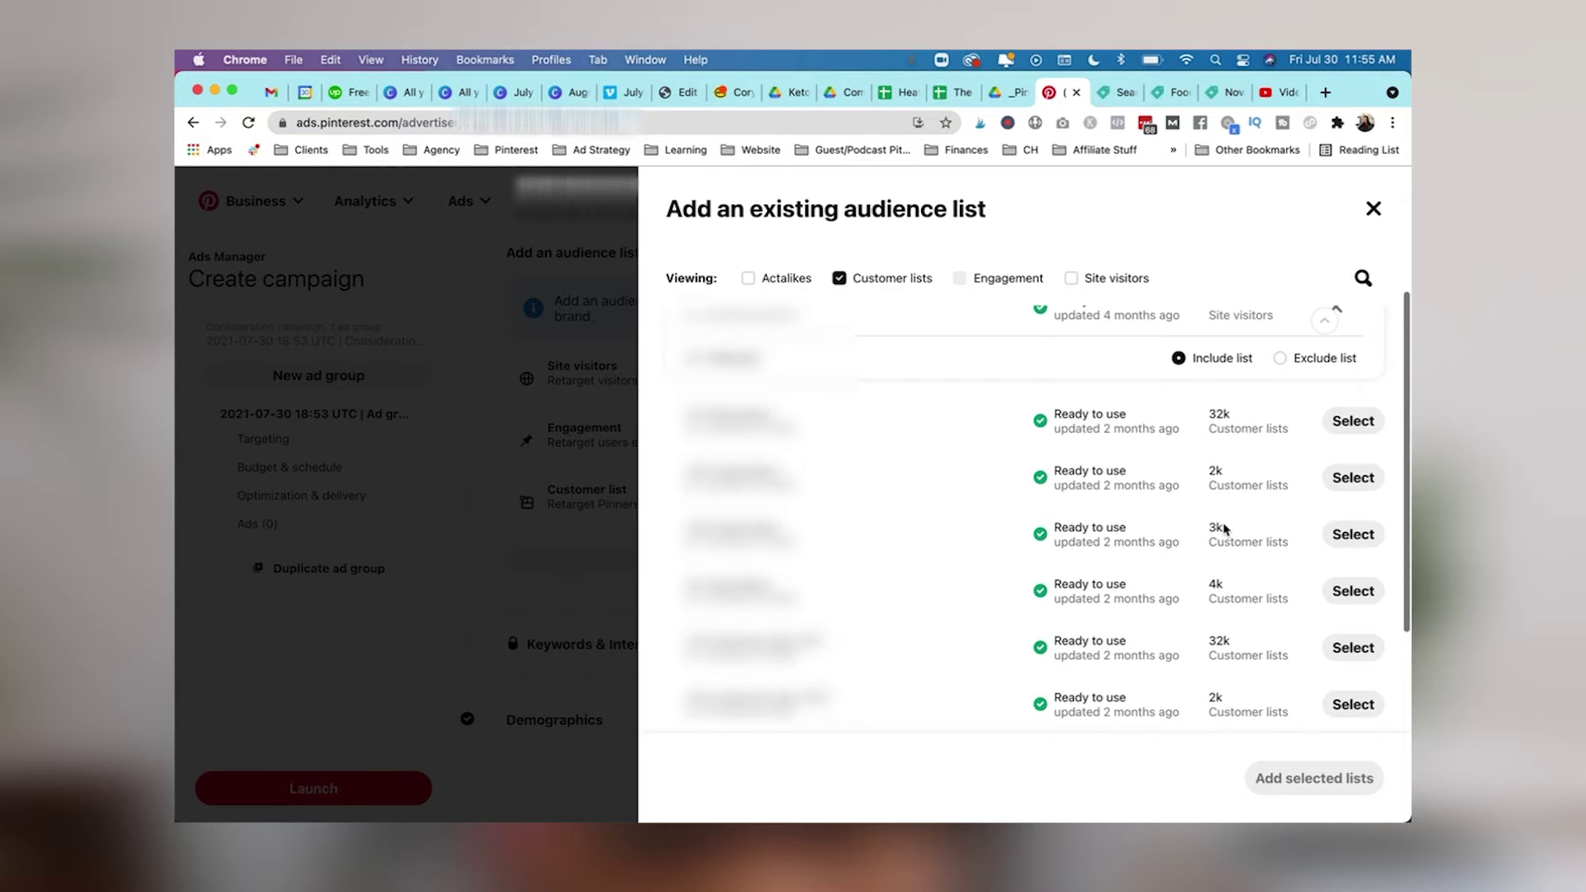
scroll(1225, 529, up, 1)
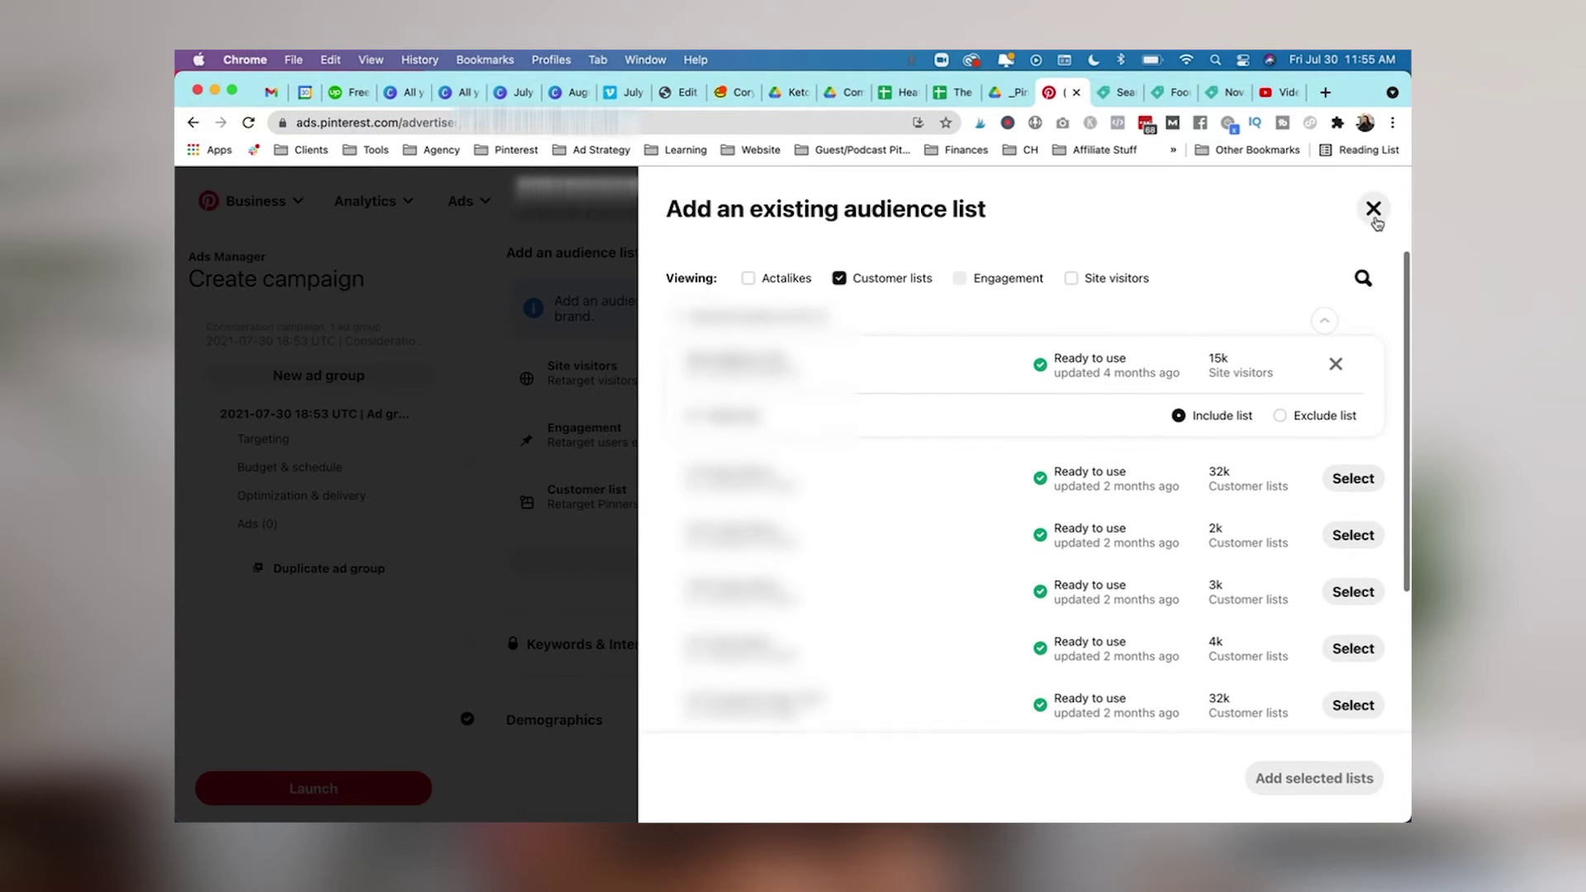
click(1374, 211)
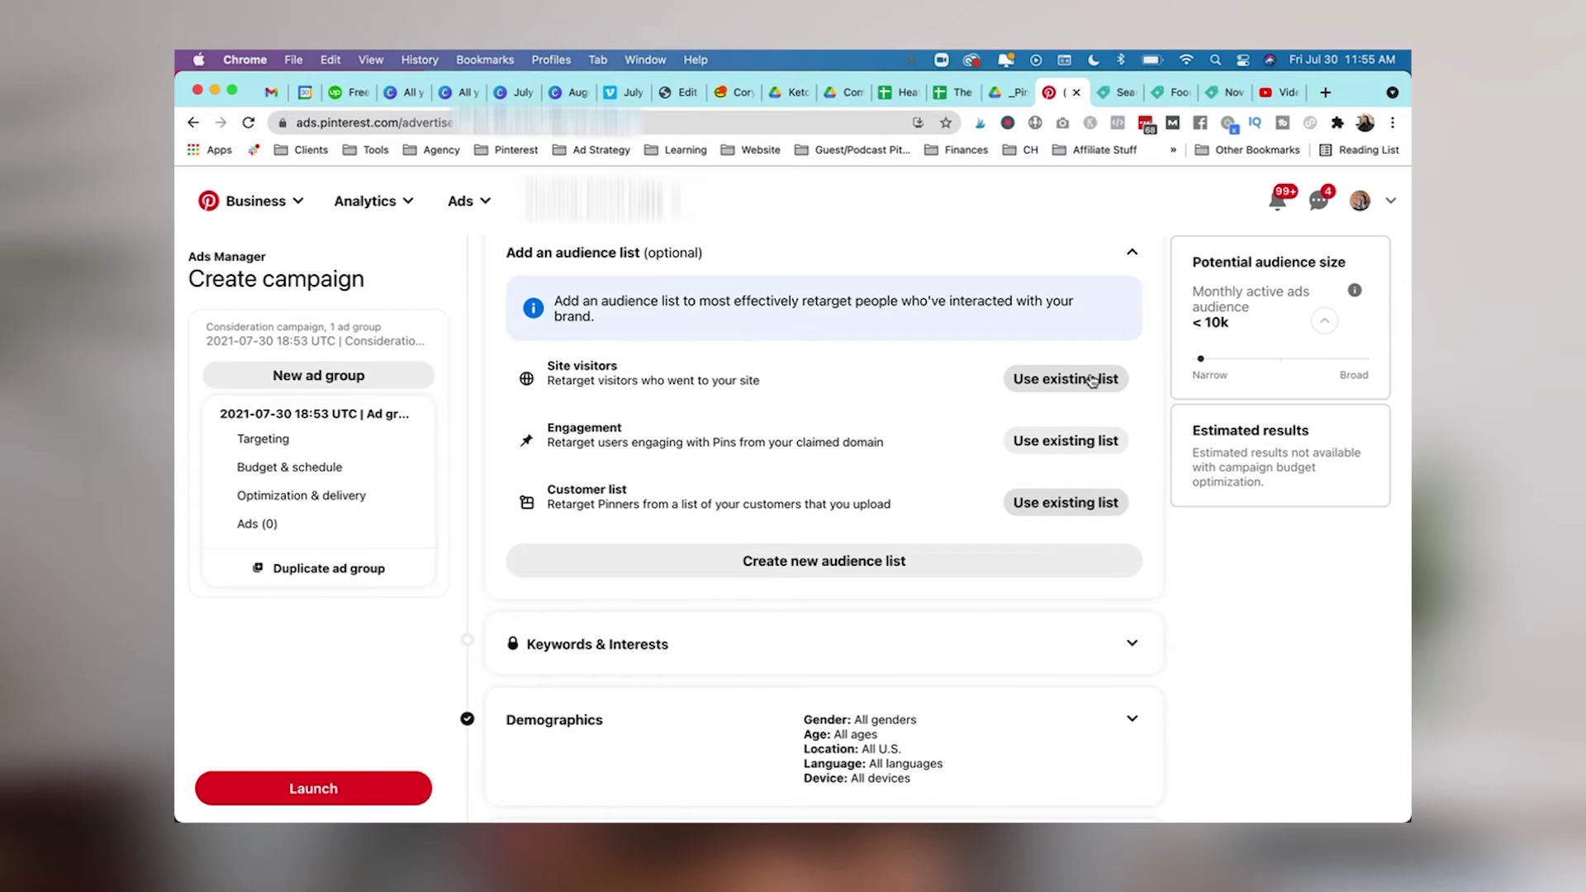
Add the existing Checkout L30 site visitor audience to the ad group as an excluded list
click(1093, 381)
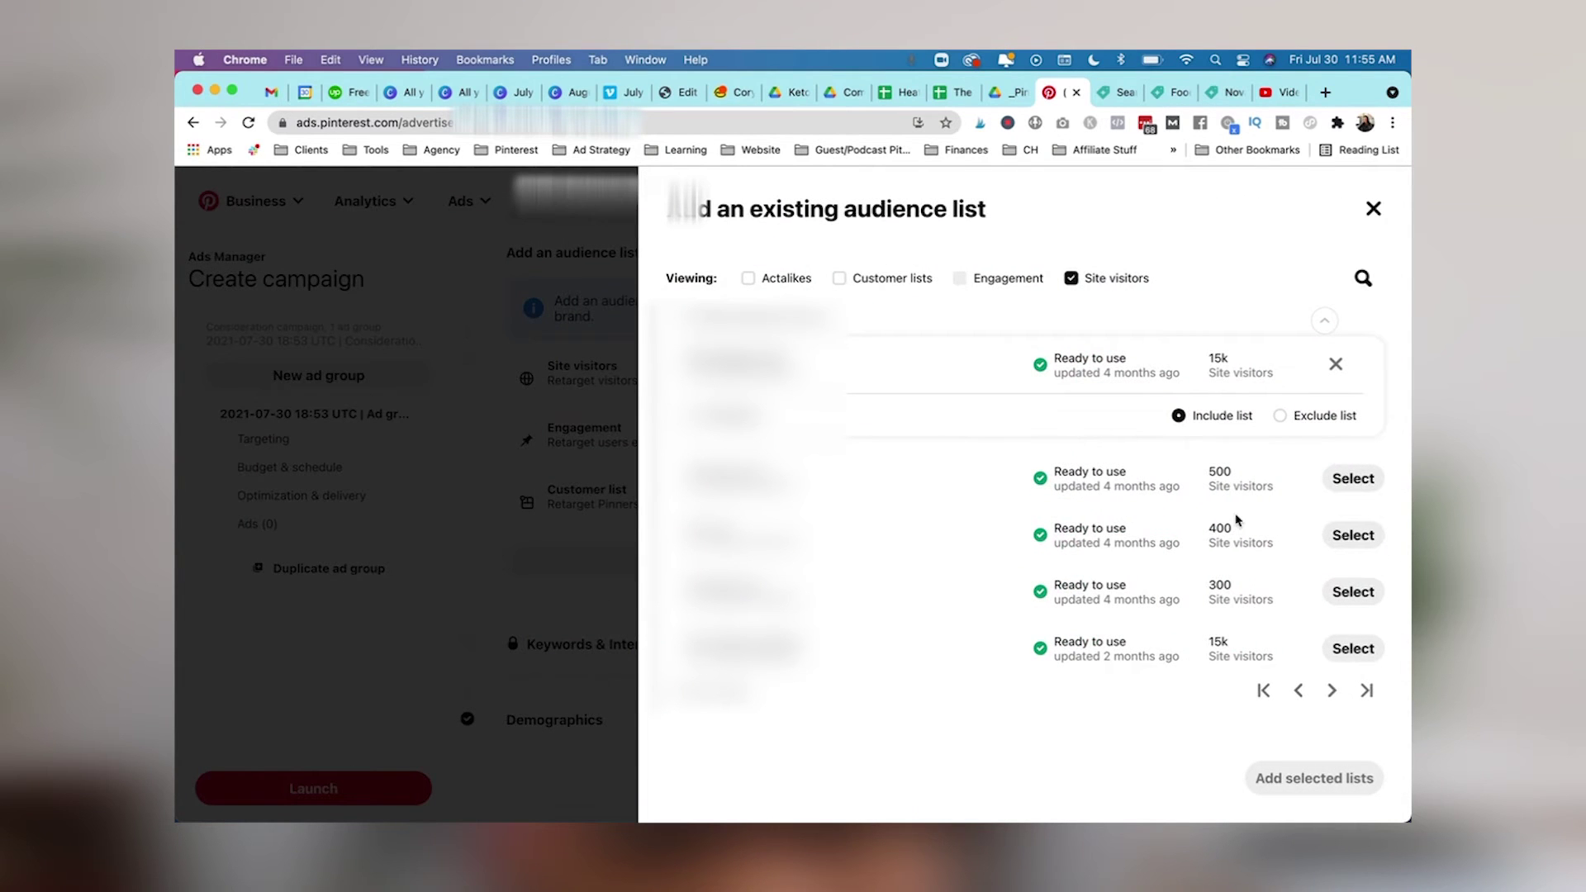
click(1362, 480)
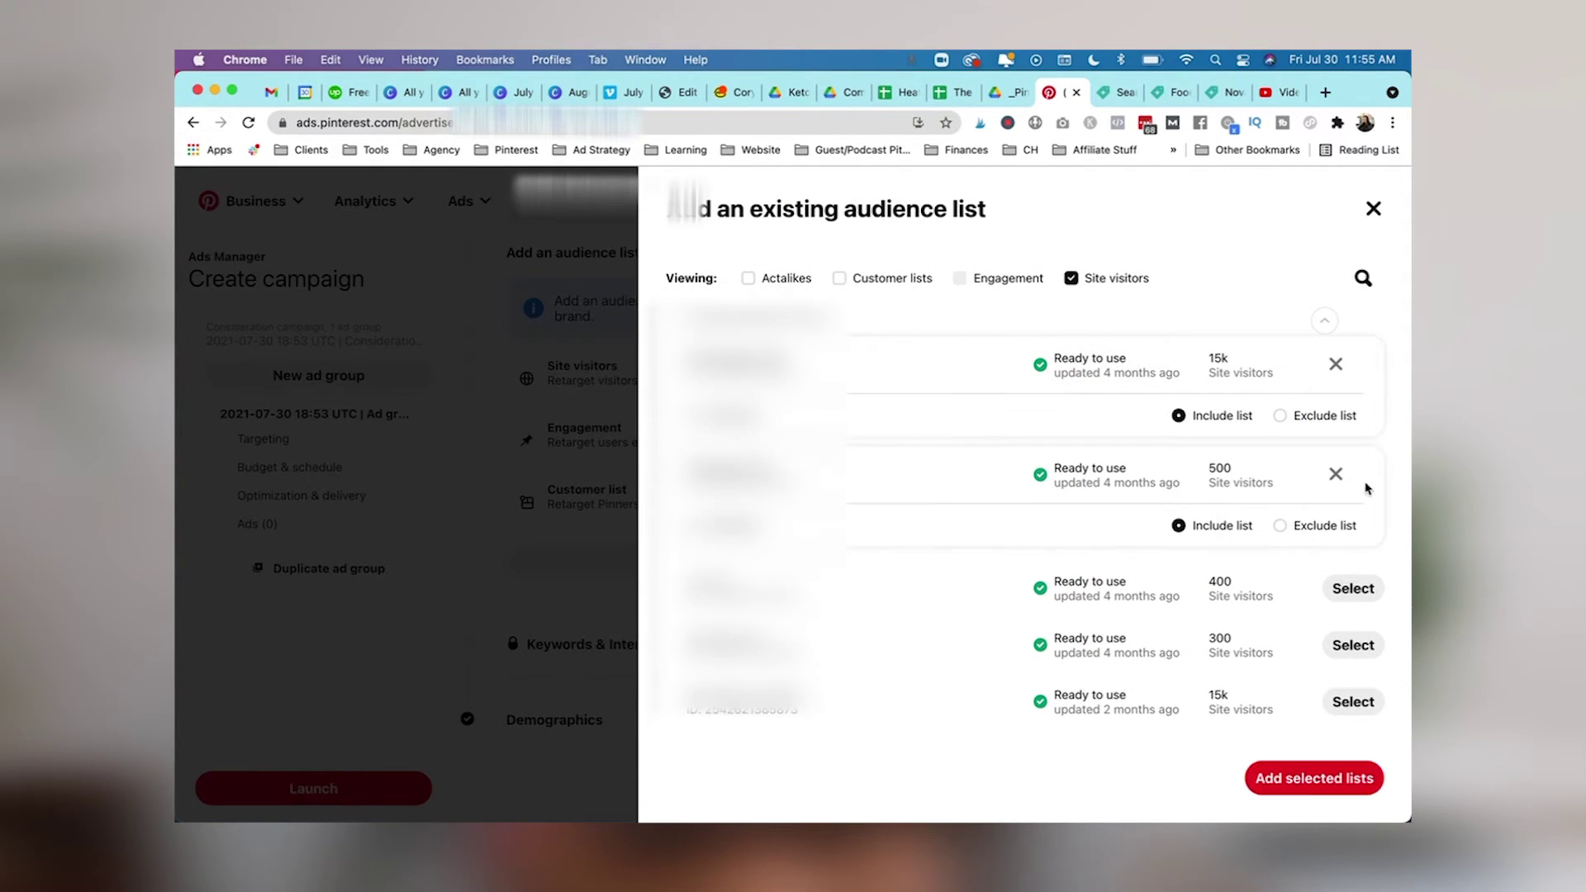
click(1282, 528)
click(1288, 777)
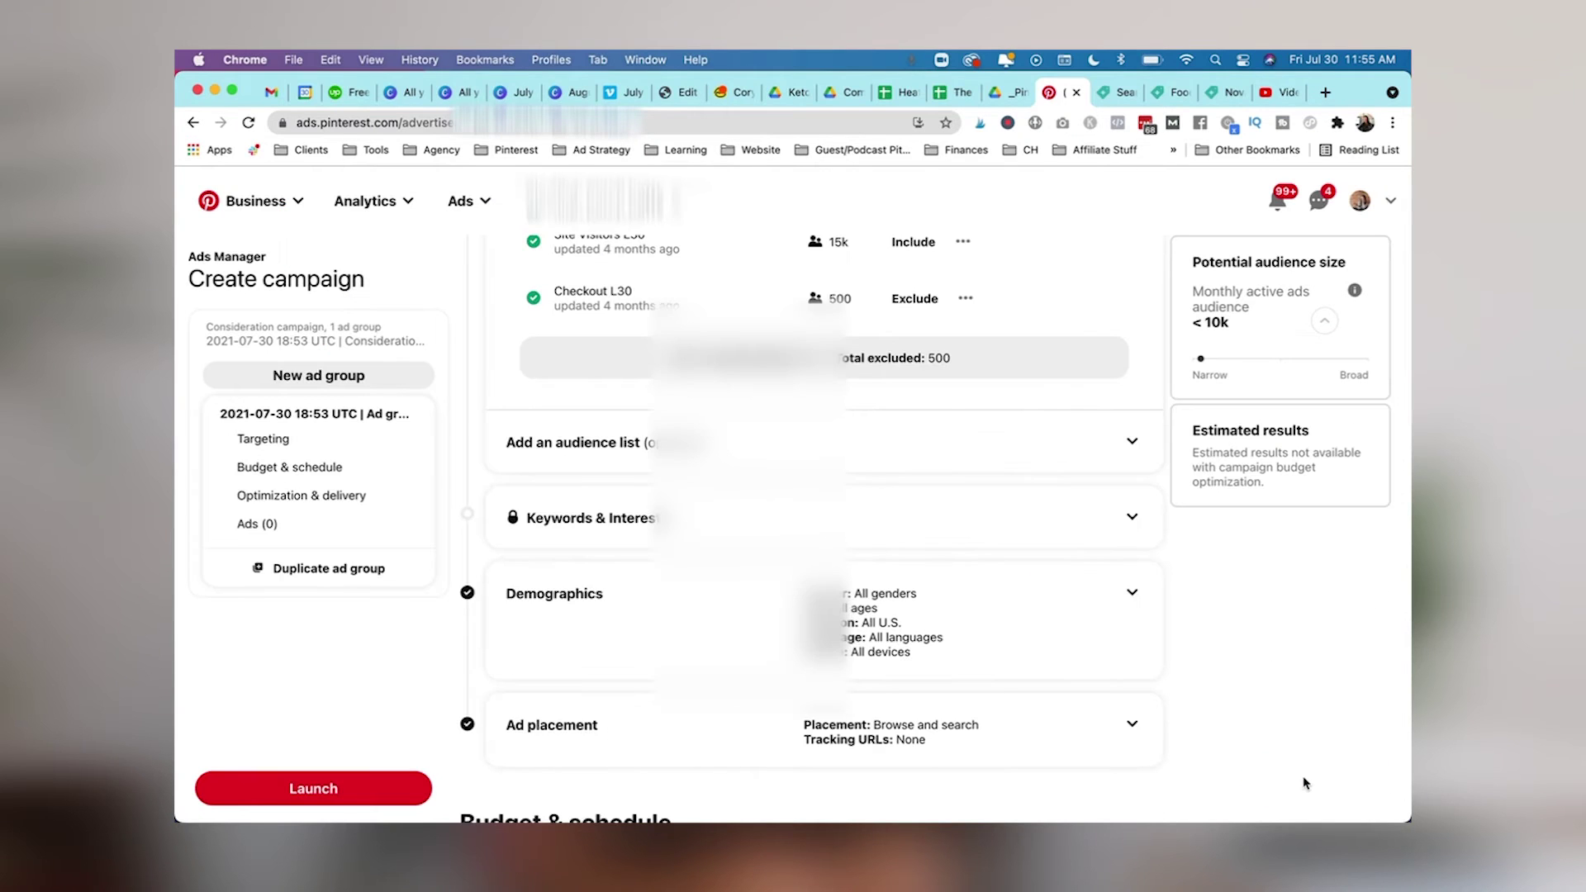
Change the campaign objective to Catalog sales and continue to the ad group details
scroll(826, 582, down, 3)
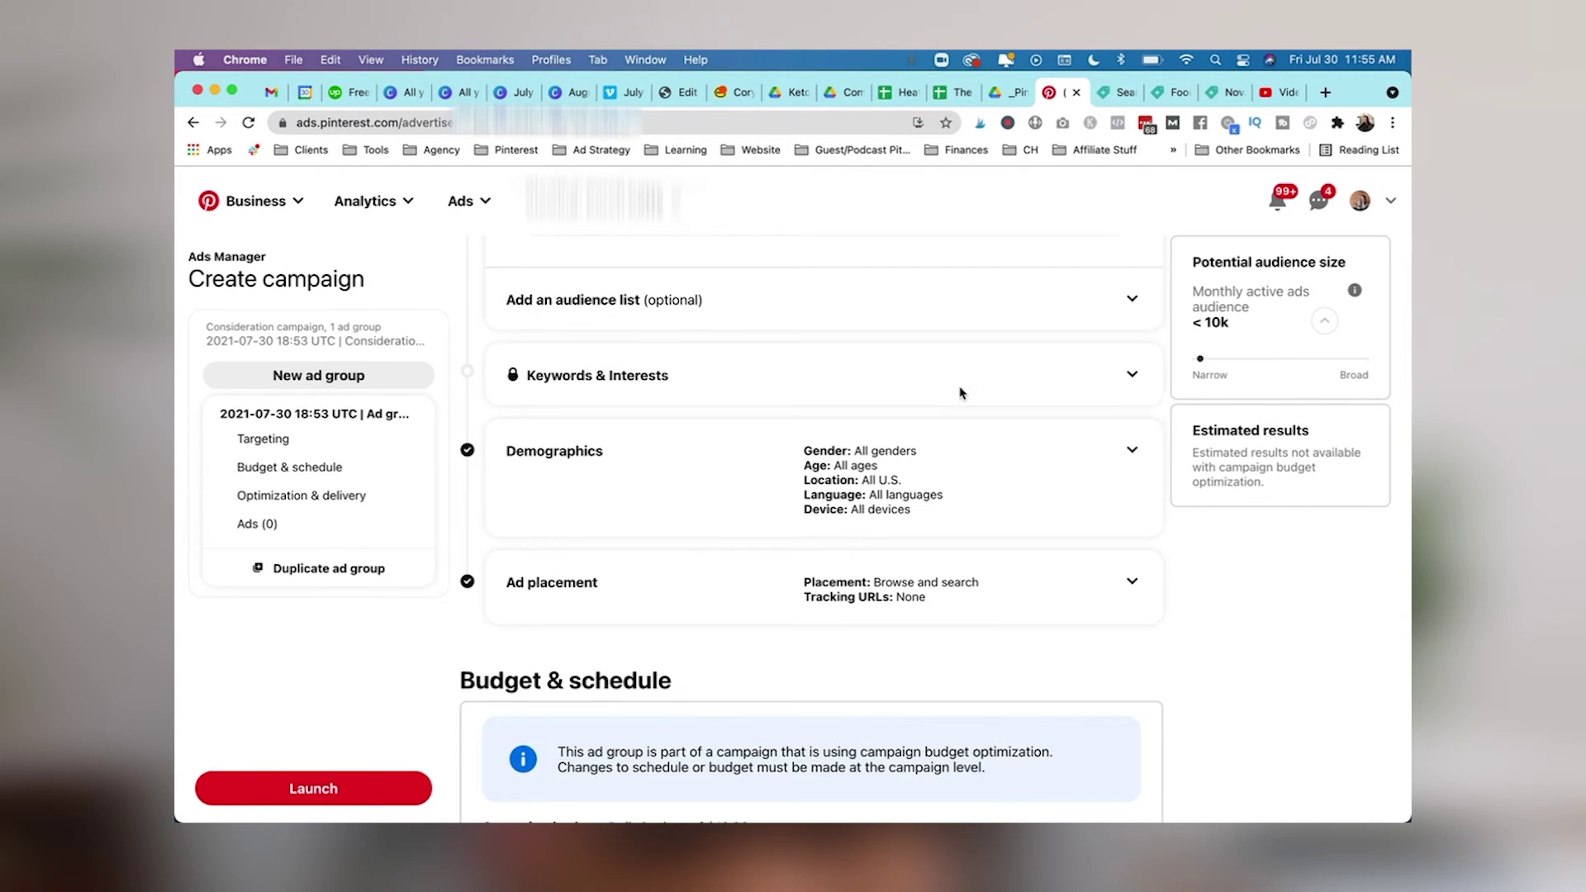
scroll(938, 492, down, 3)
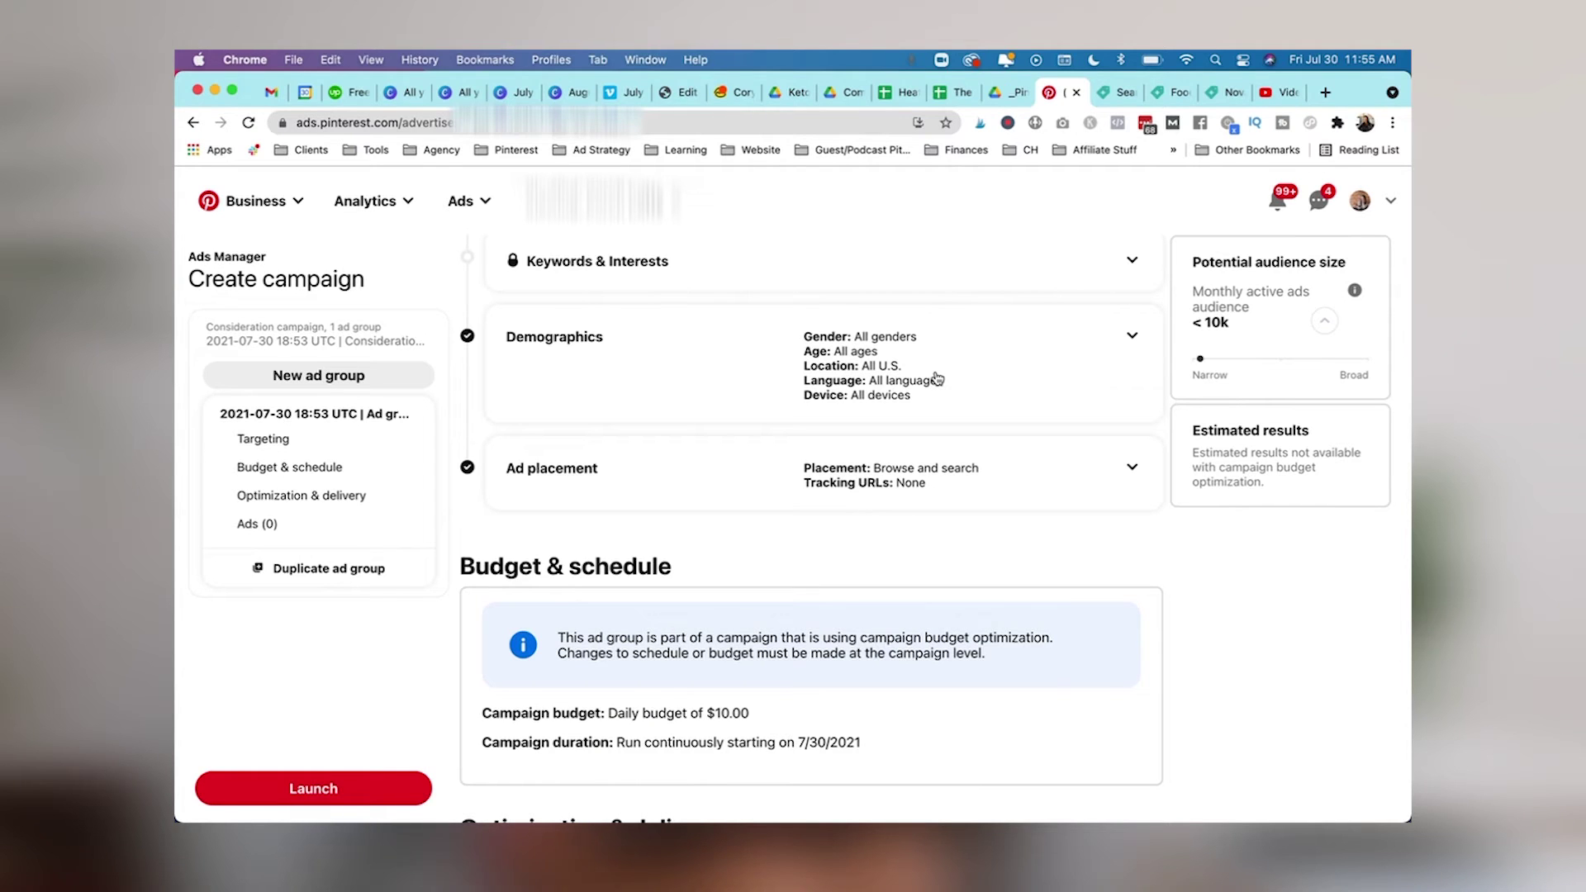
scroll(937, 379, down, 3)
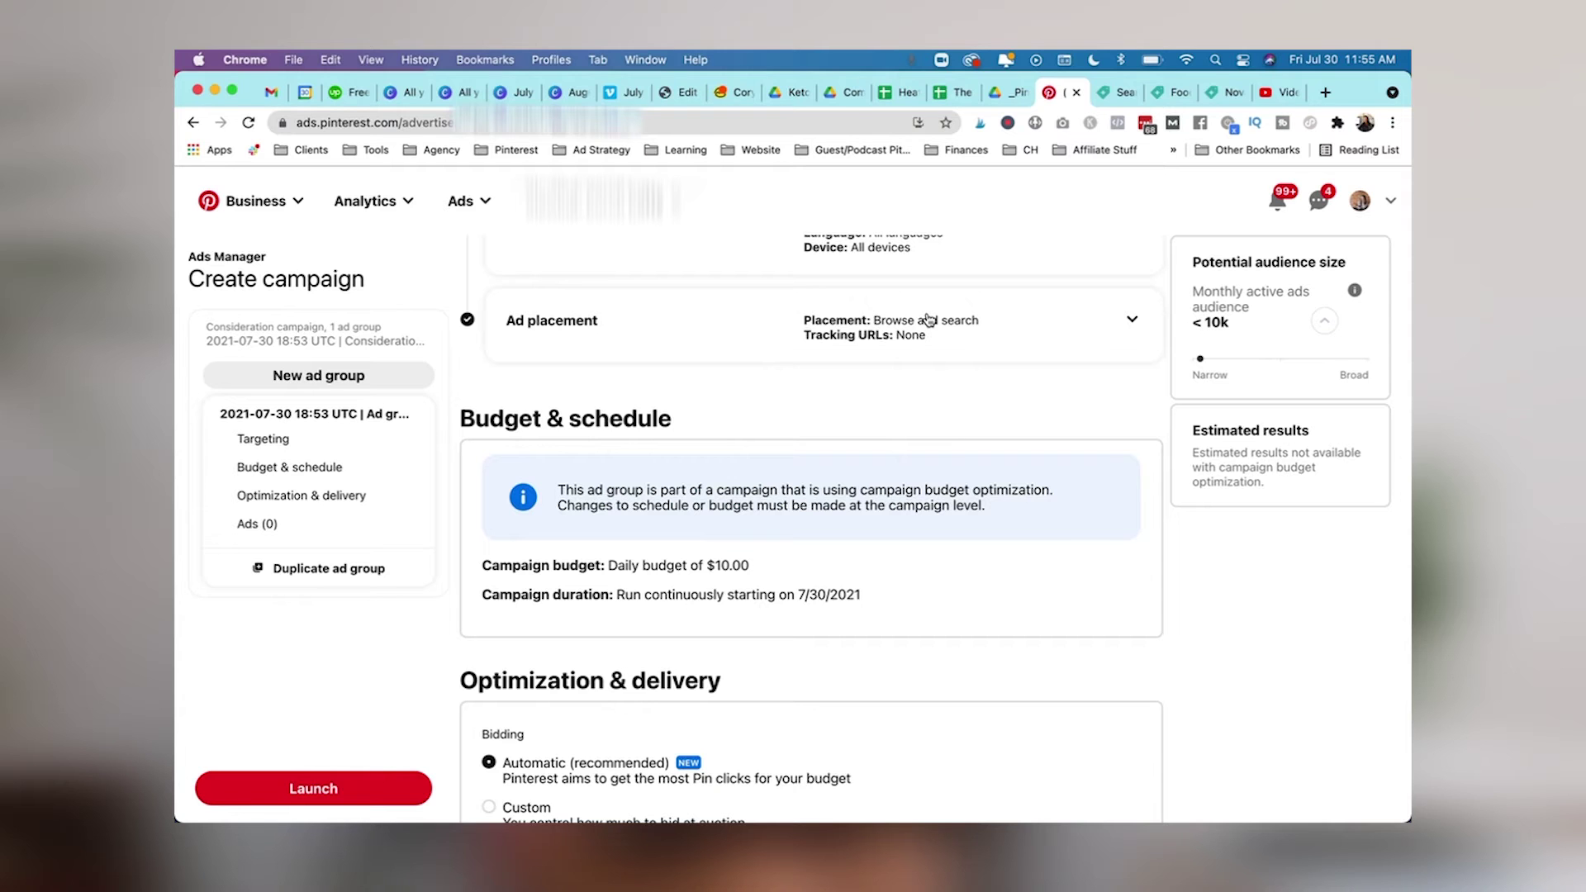
scroll(929, 320, down, 8)
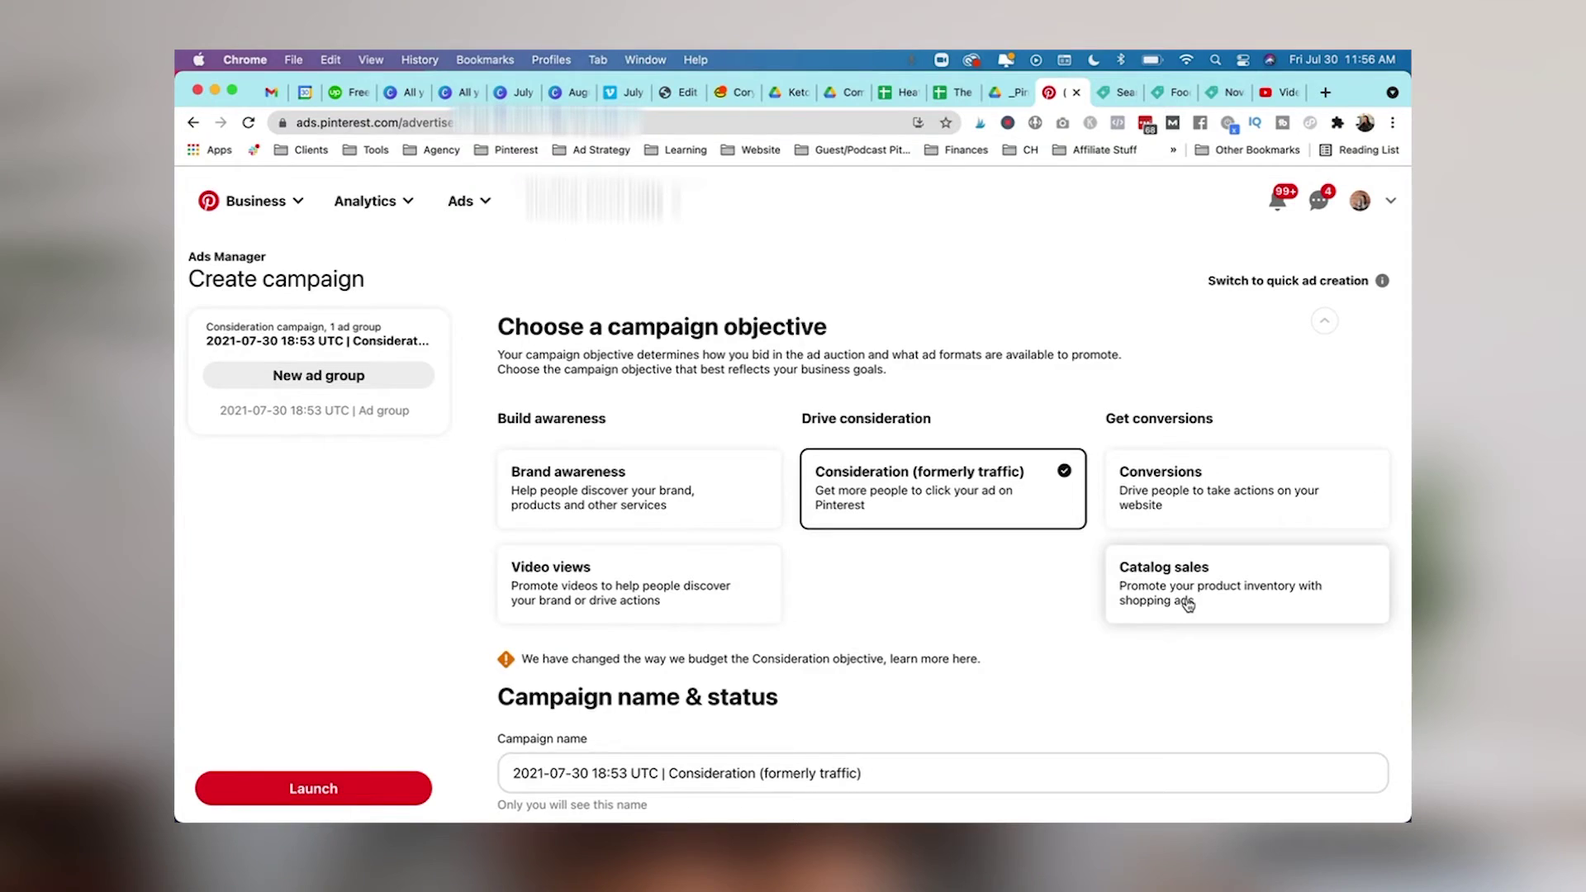
click(1186, 602)
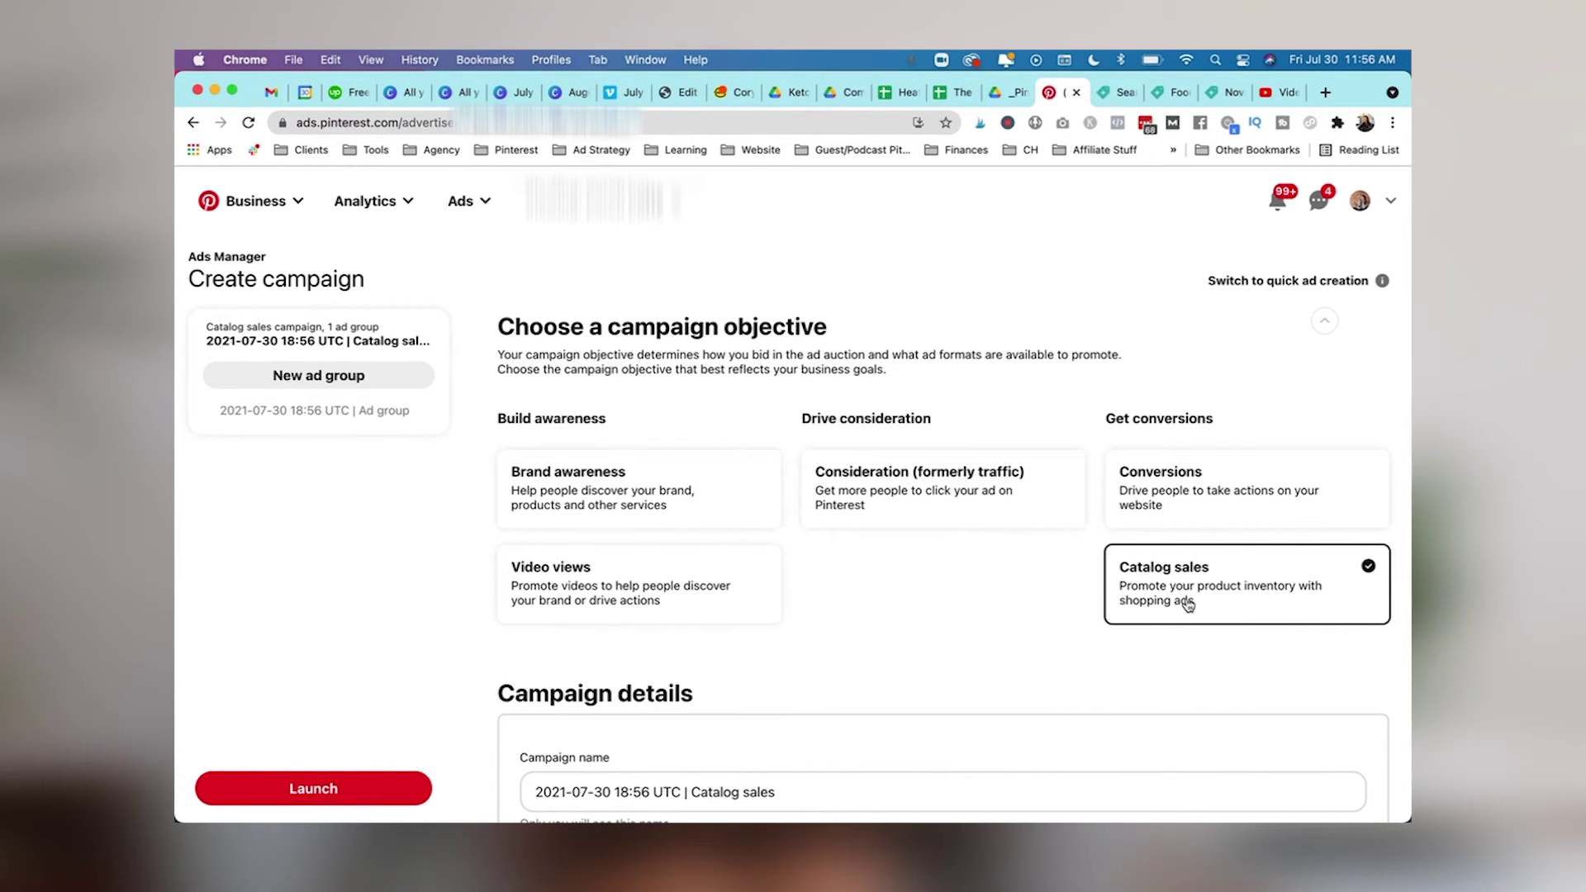
scroll(917, 653, down, 3)
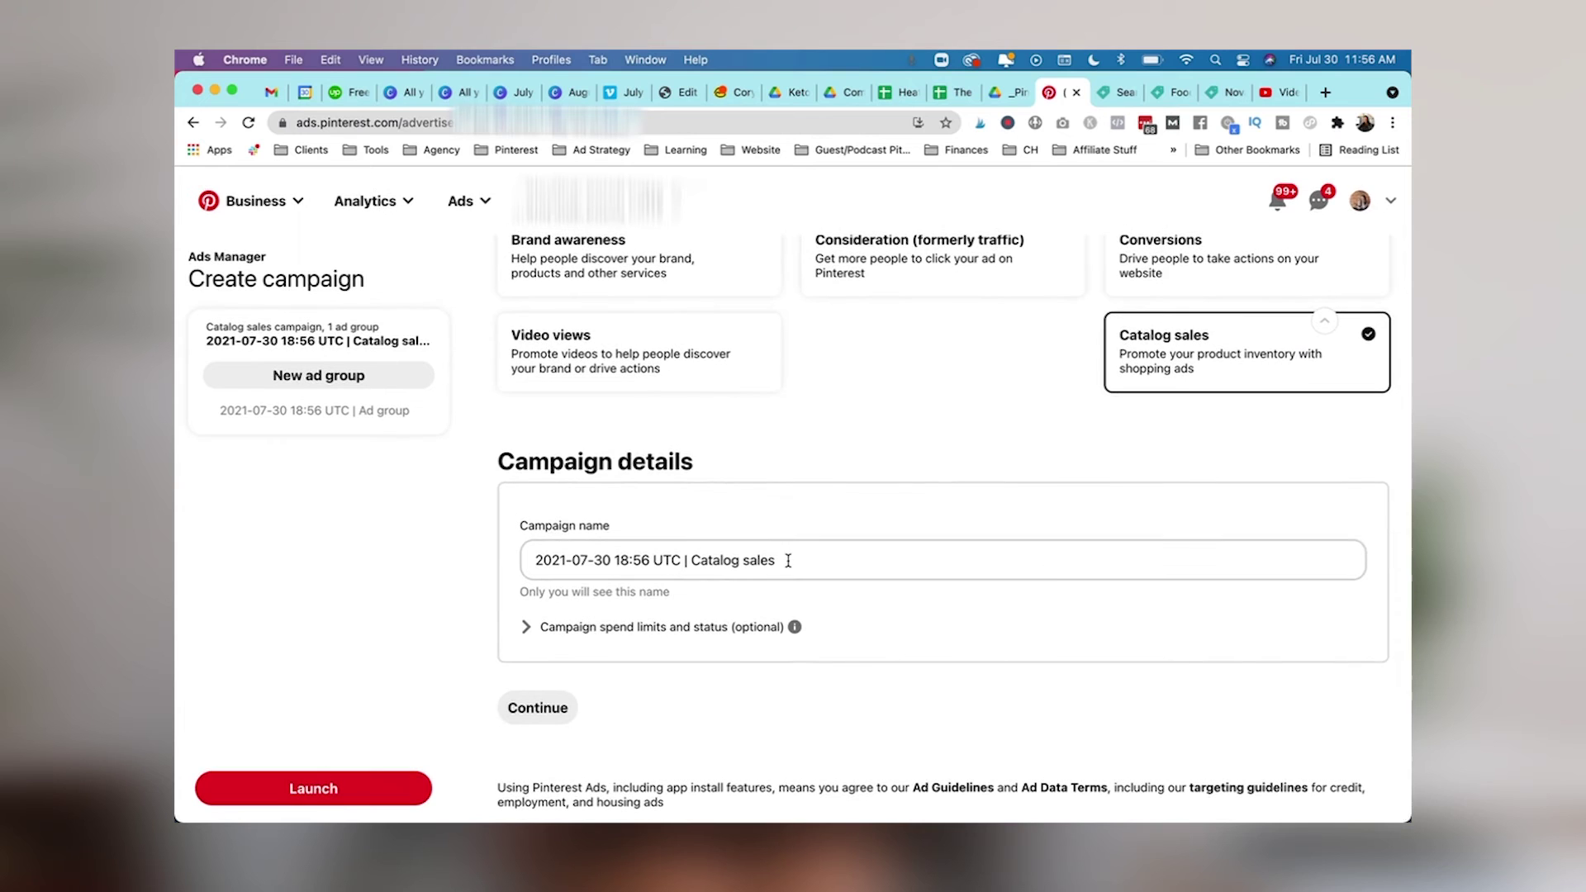
click(567, 704)
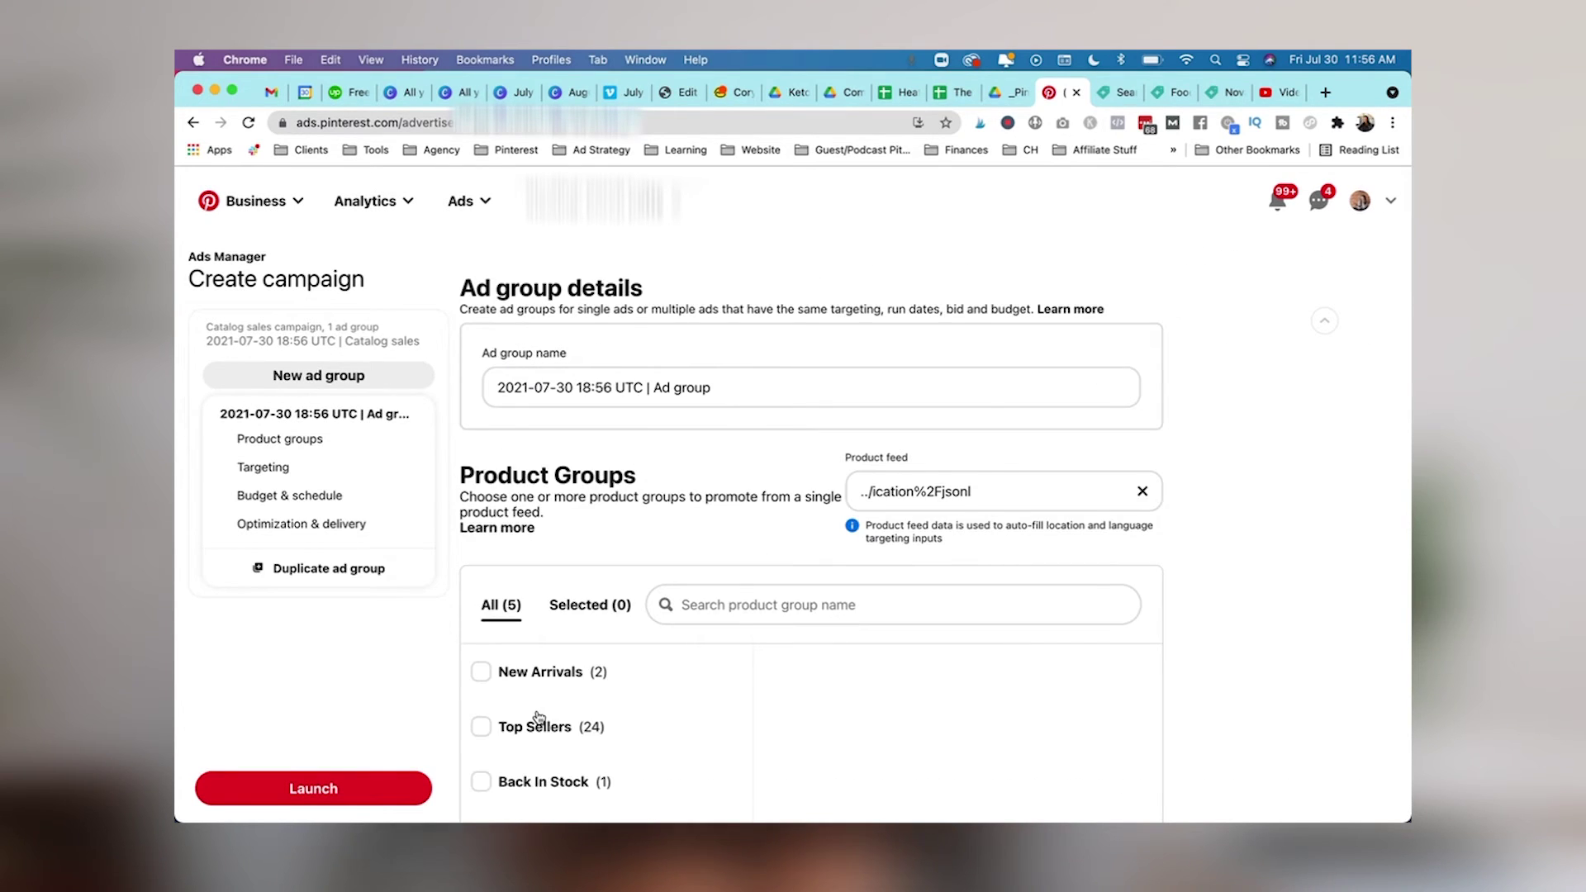
Select the All Products group for promotion in the ad group
scroll(599, 555, down, 3)
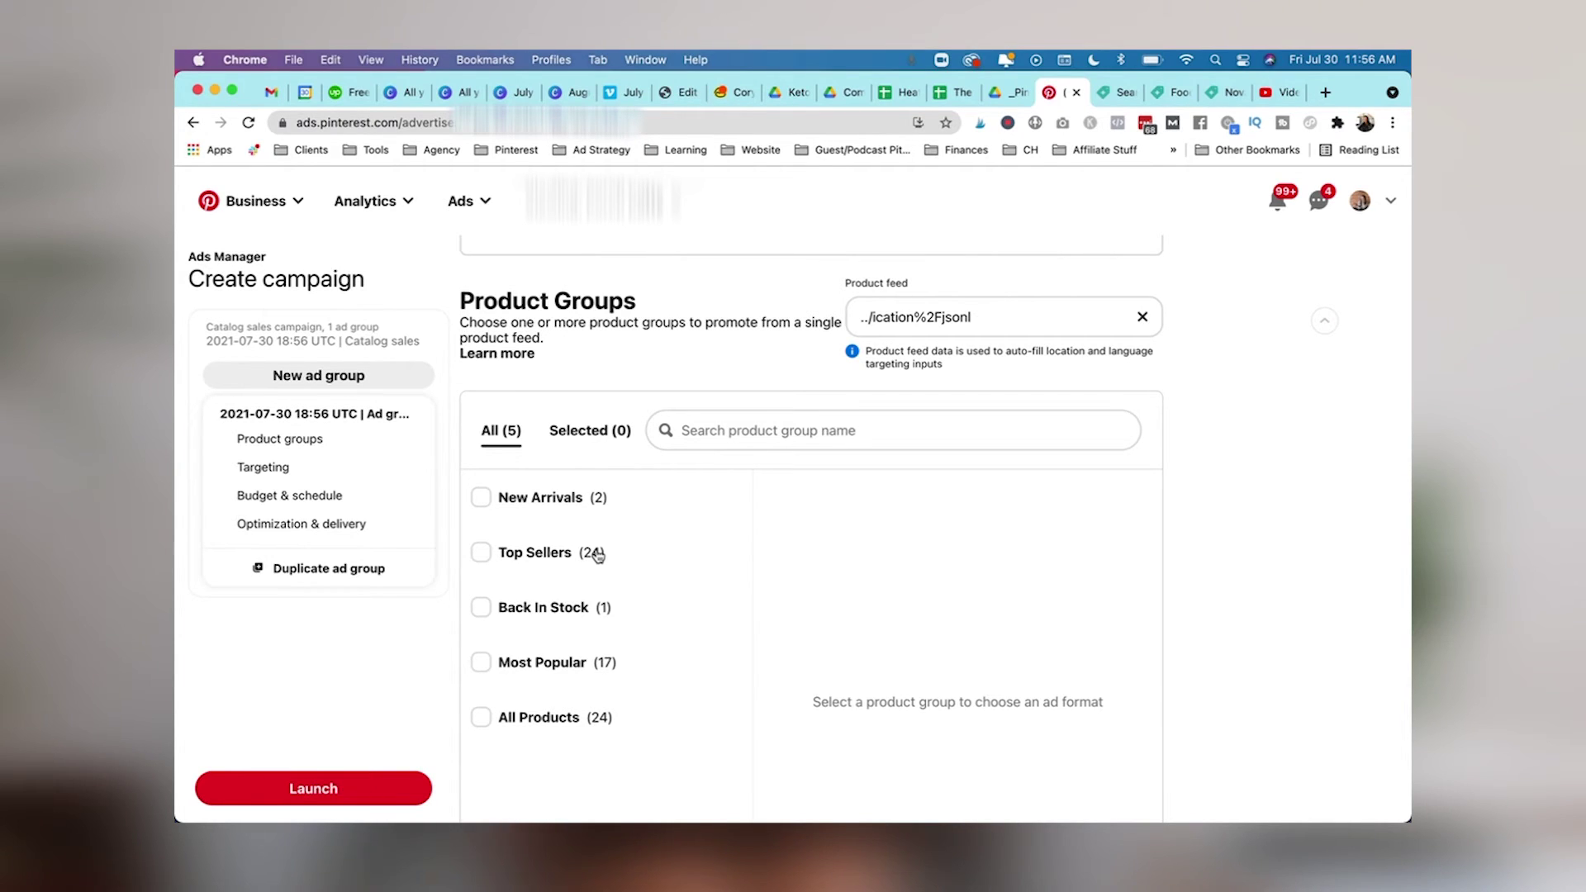
scroll(599, 555, down, 1)
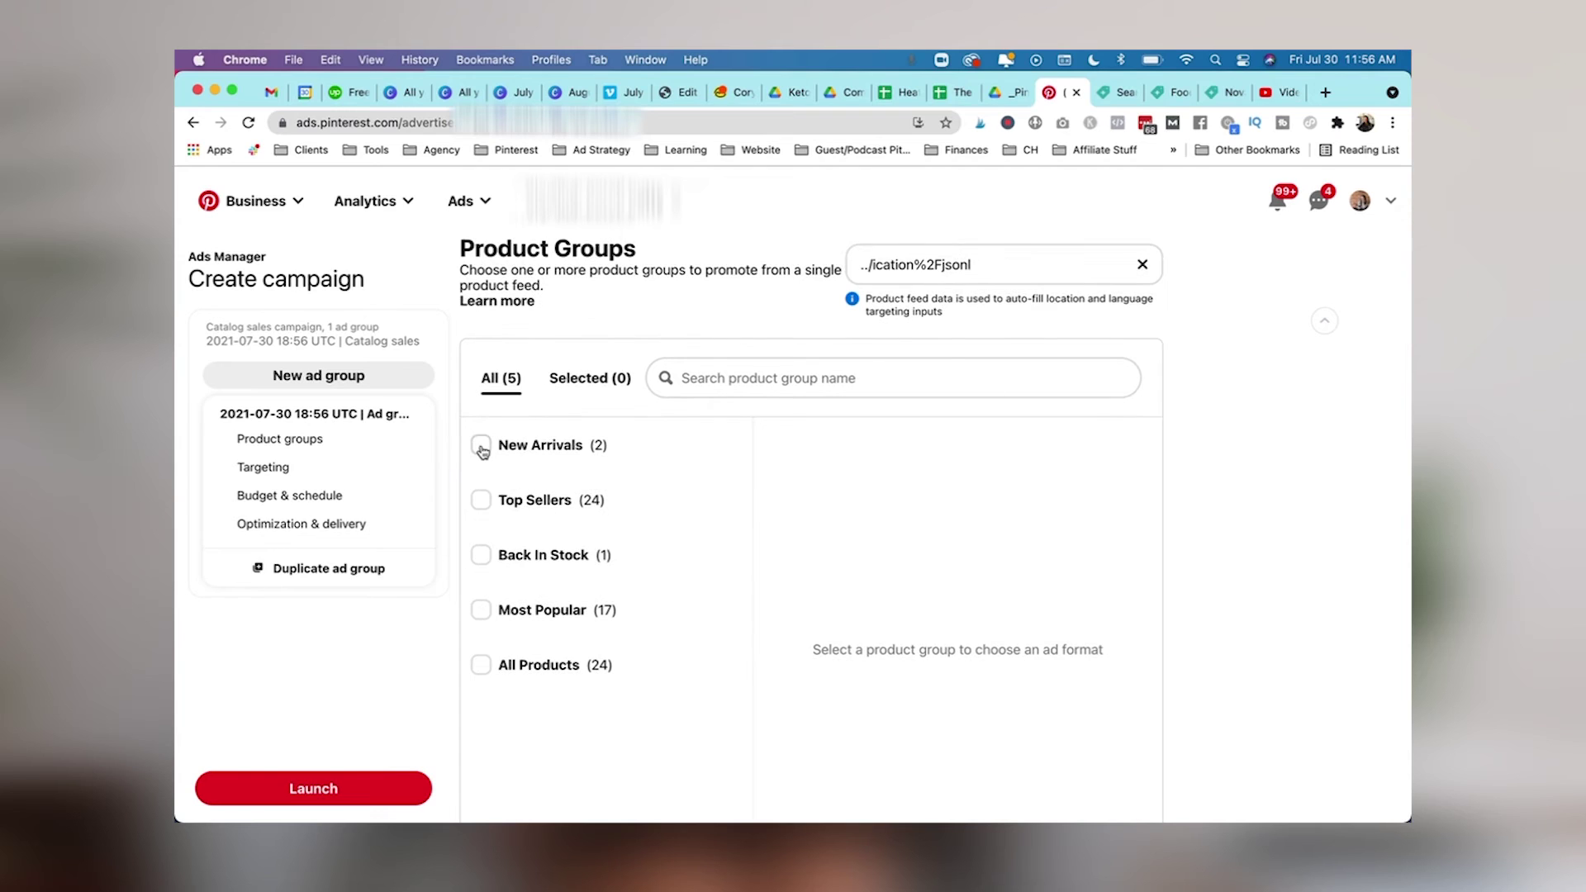
click(480, 666)
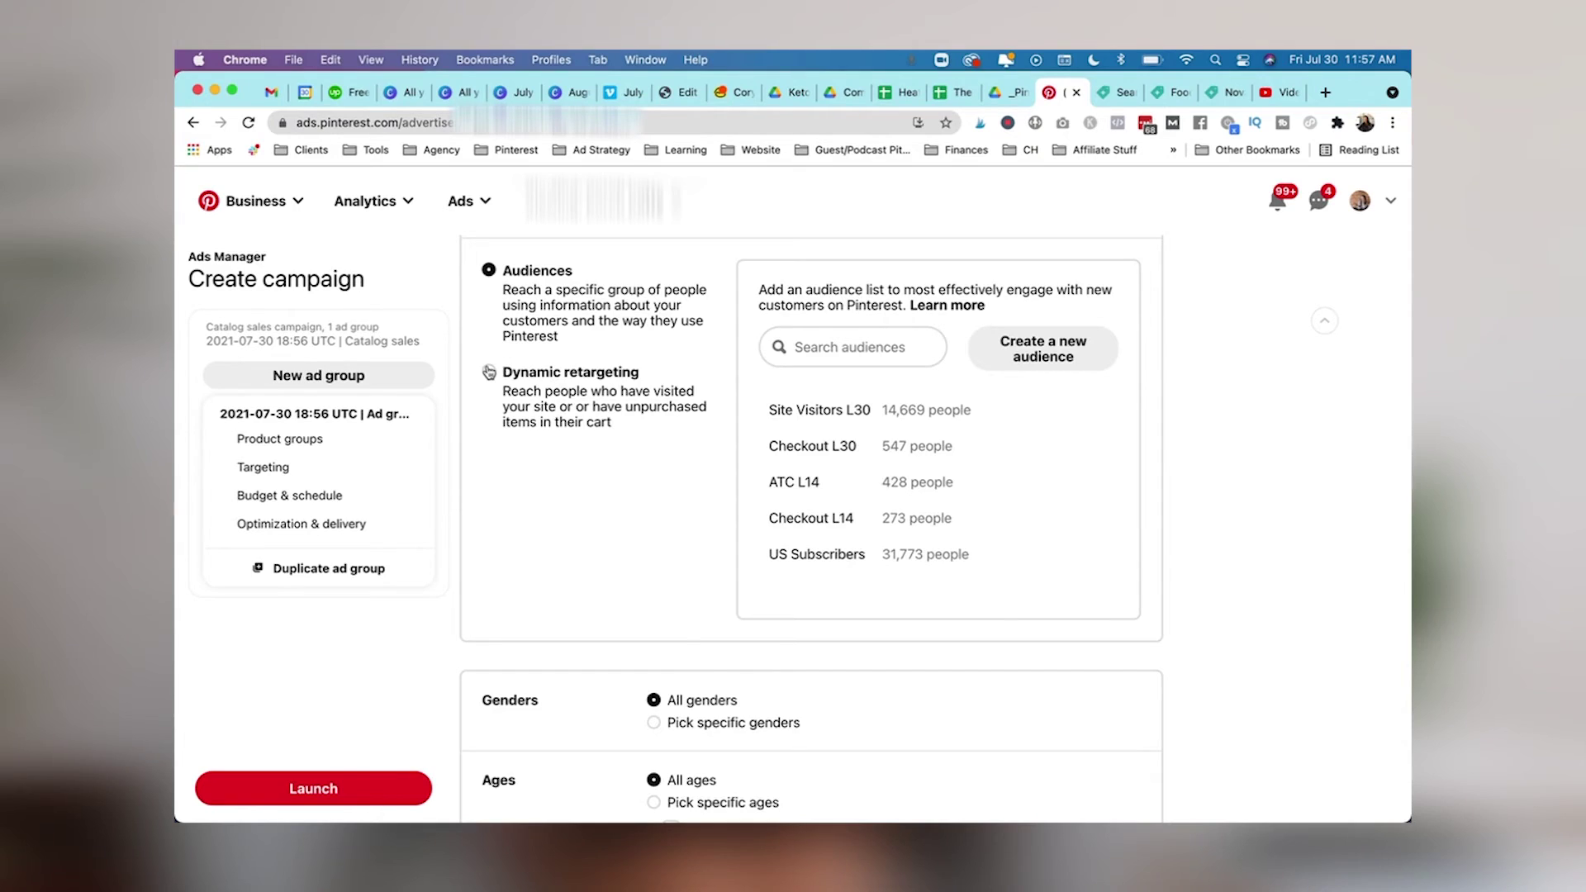
Target the ad group with Dynamic retargeting and start the lookback timeframe 180 days ago
click(488, 371)
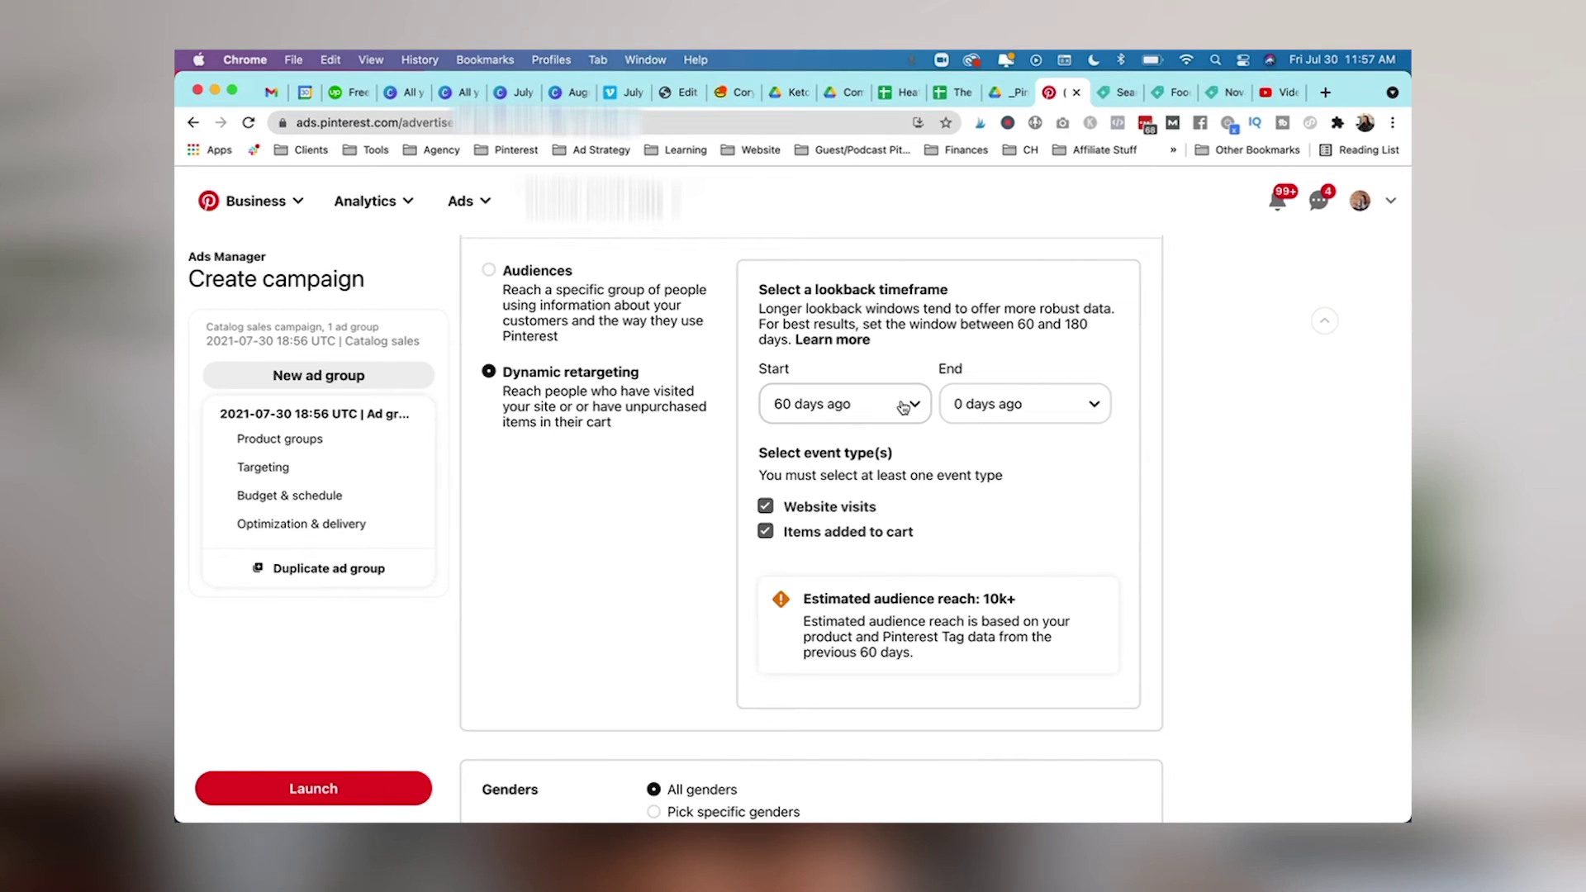
click(903, 406)
click(888, 433)
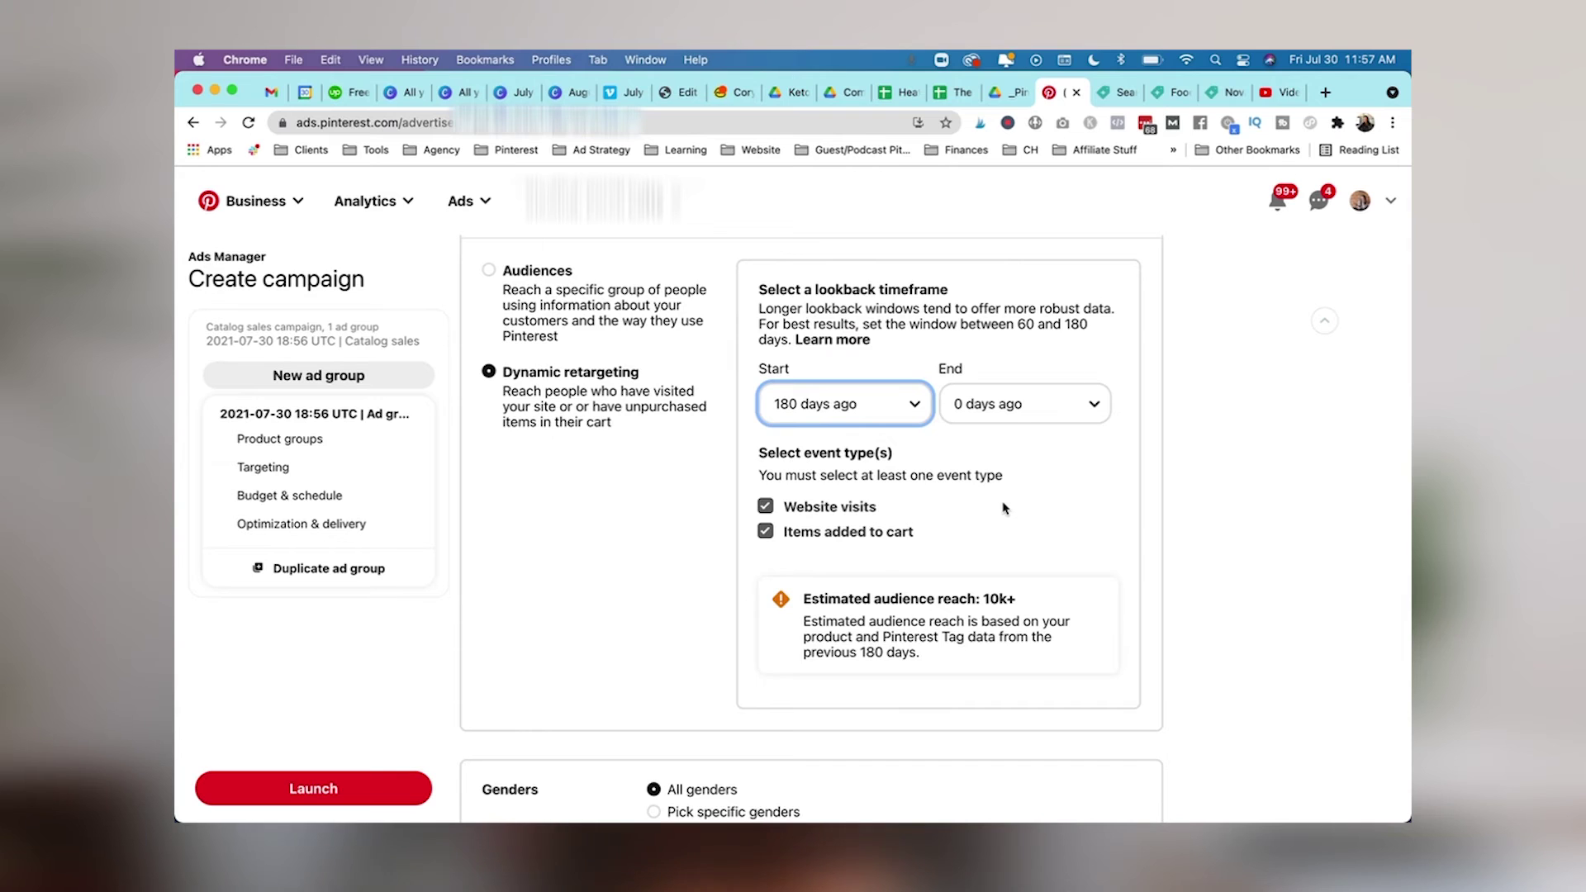
Review the ad group's event types, demographics, placement, expanded targeting and budget settings
scroll(987, 532, down, 3)
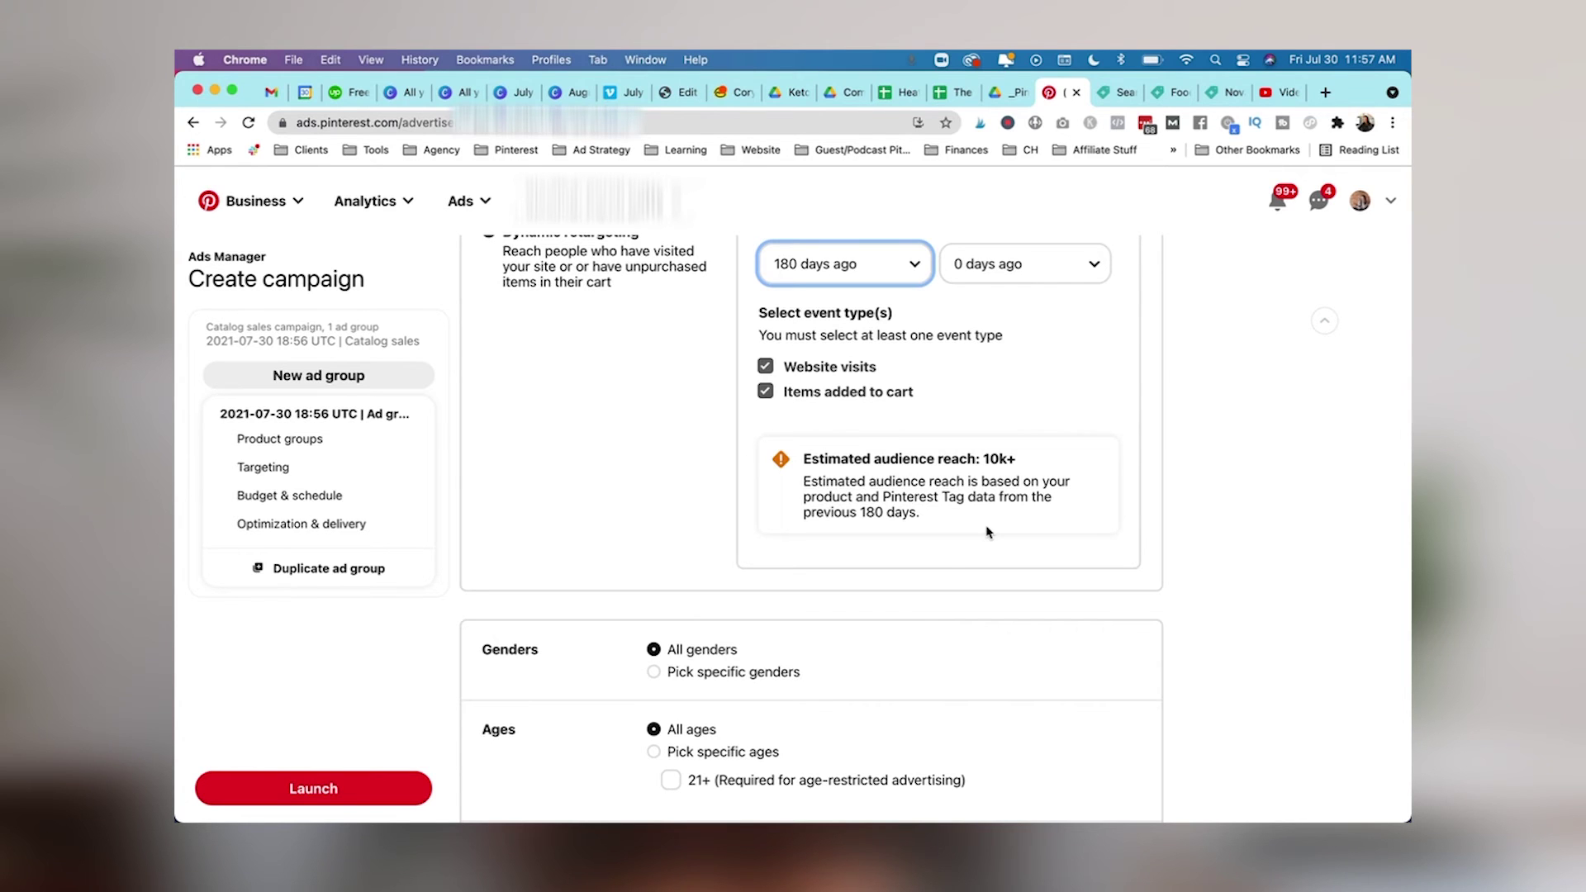
scroll(987, 532, down, 10)
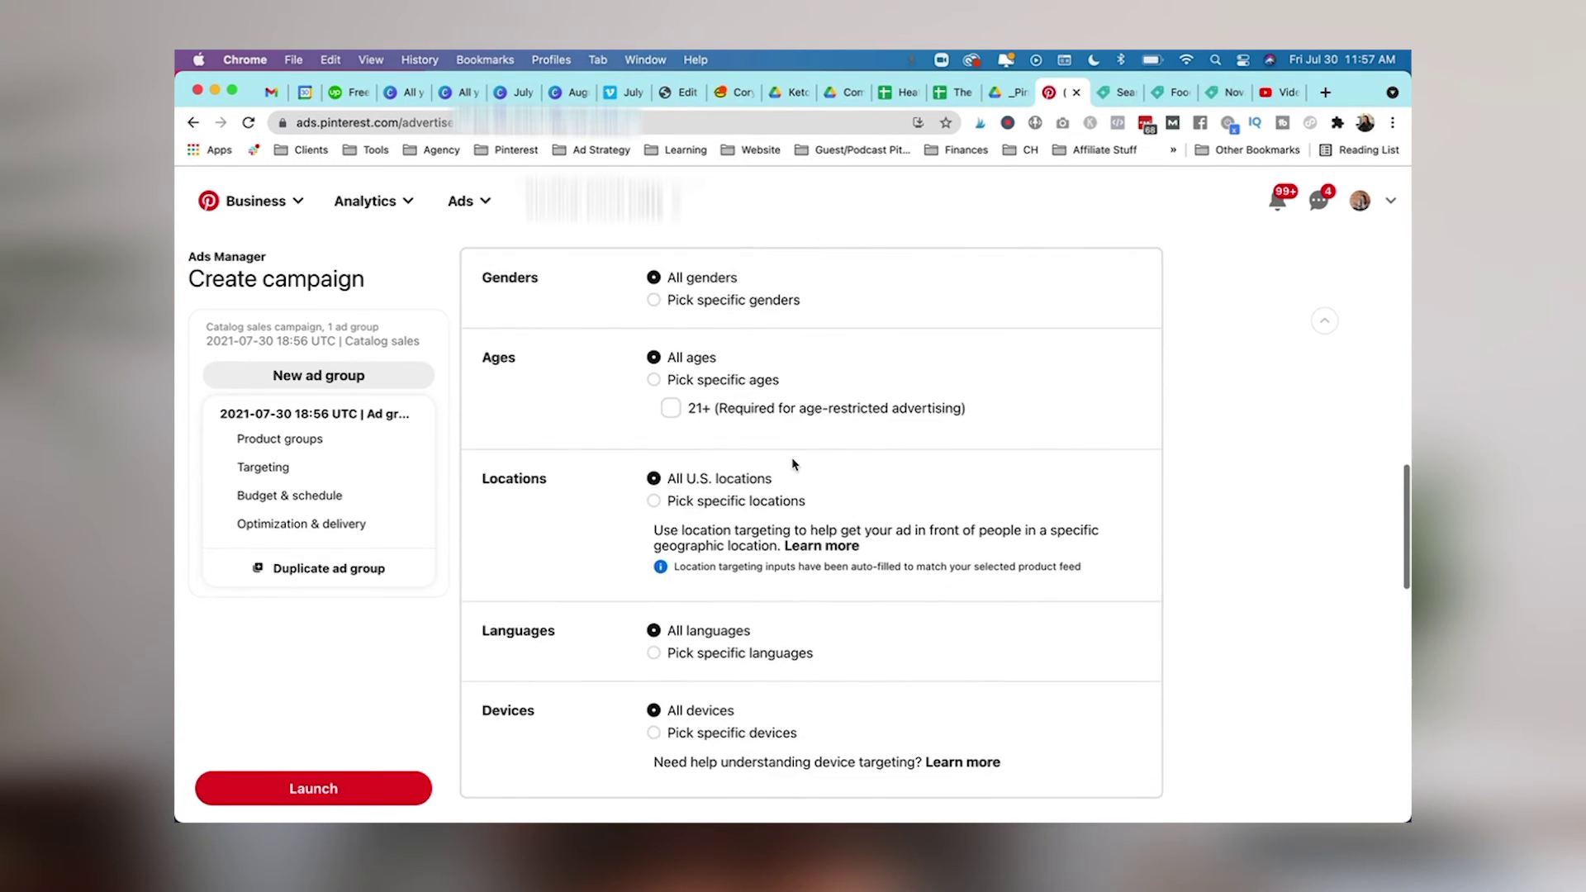
scroll(795, 464, down, 9)
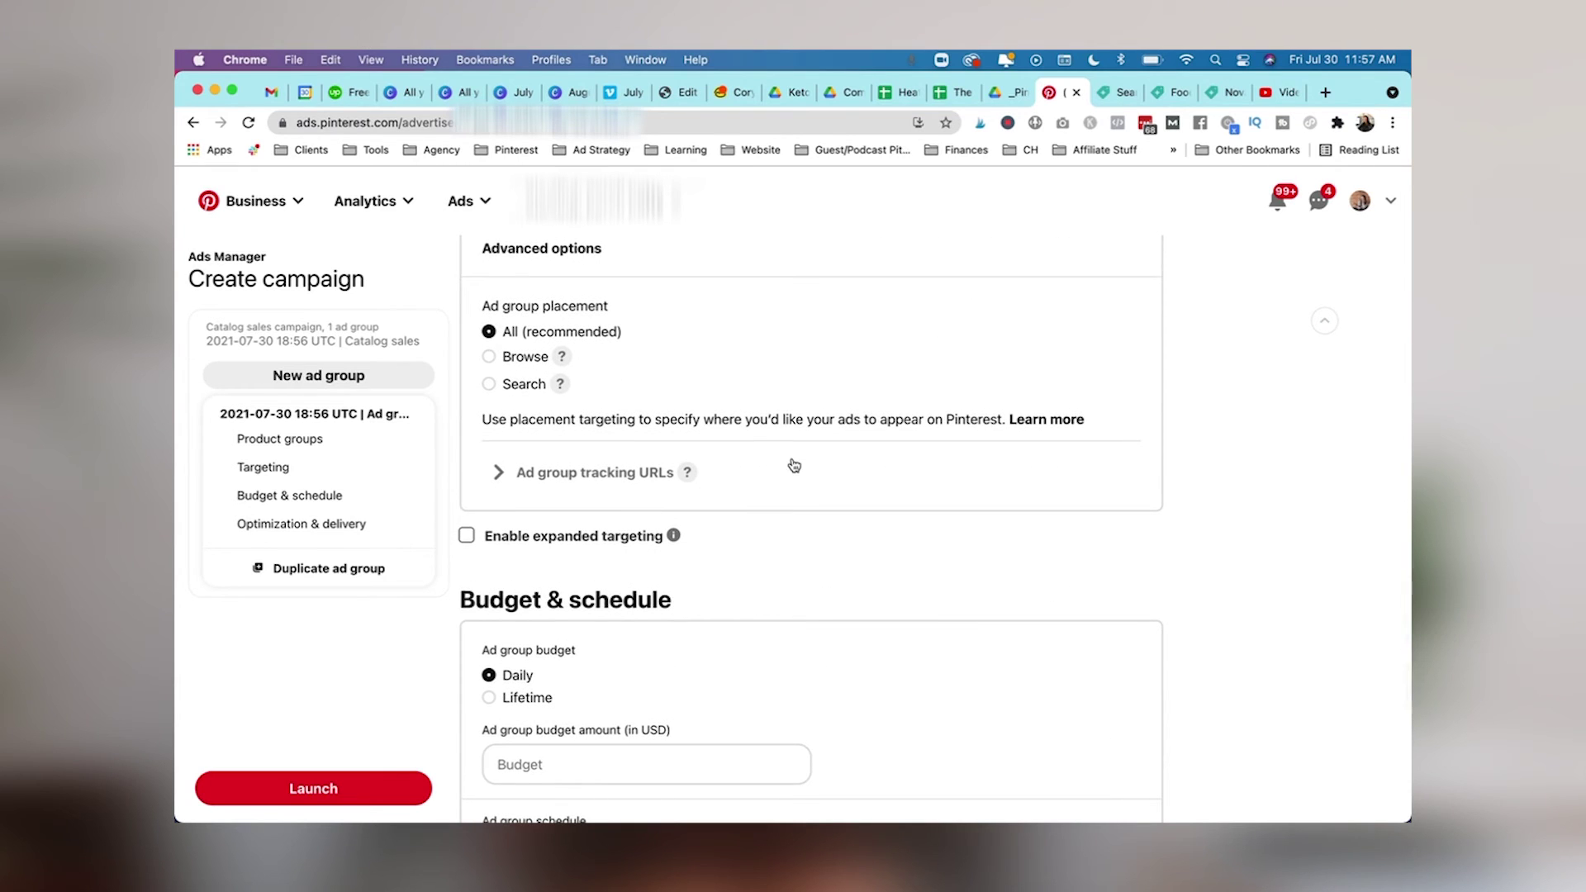
scroll(708, 350, down, 4)
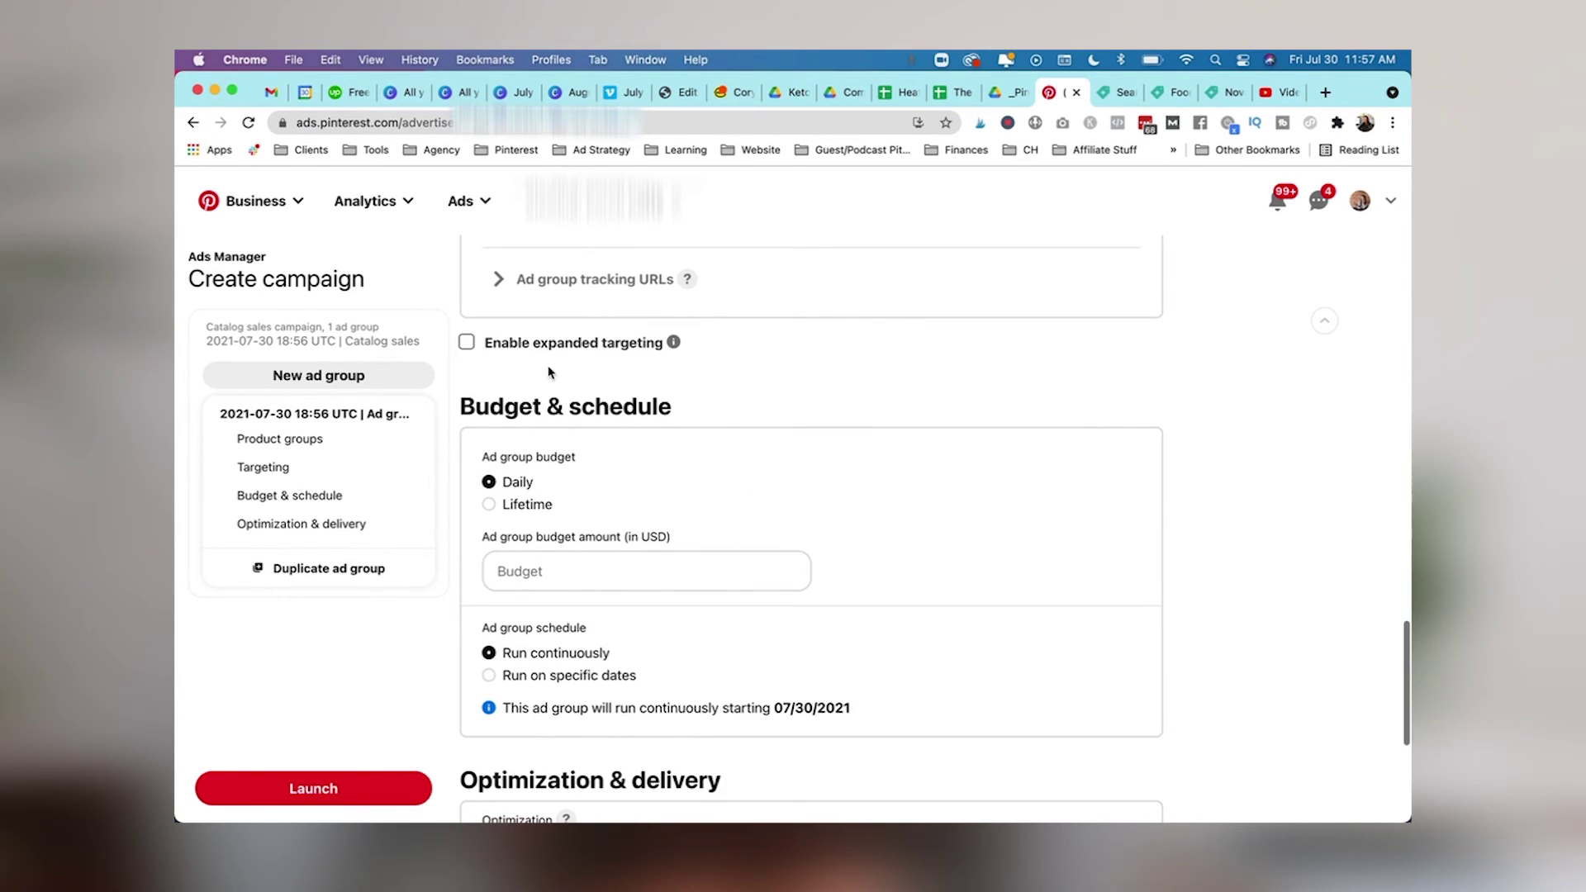